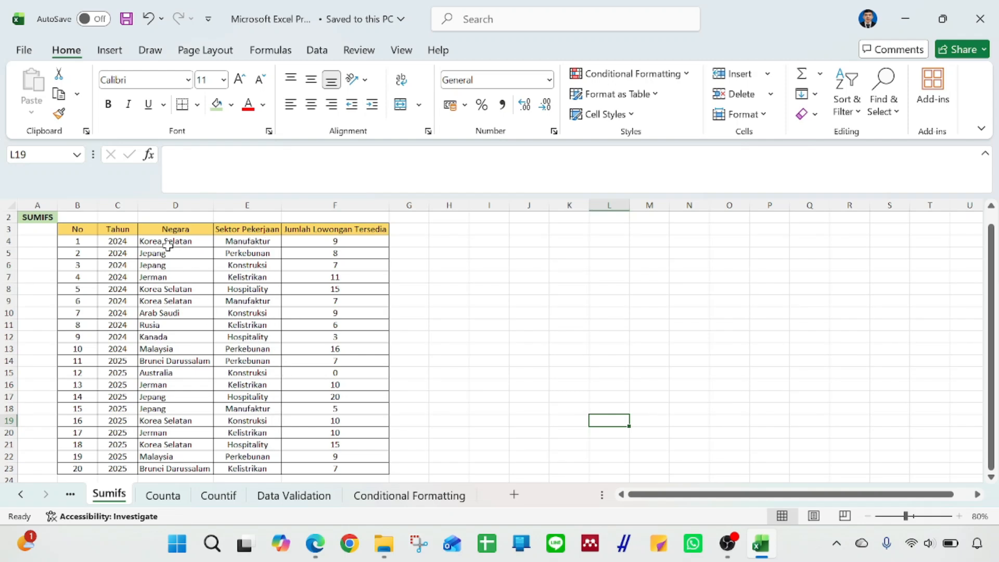
Enter the labels Criteria Range 1, Criteria Range 2 and Criteria Range 3 in C2:E2 above the Tahun, Negara and Sektor Pekerjaan headers
click(114, 218)
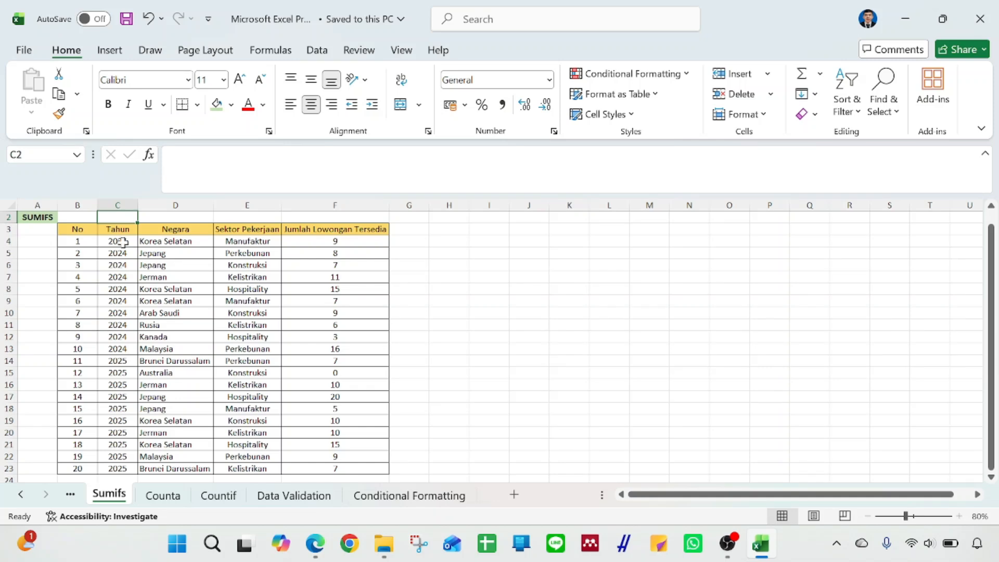
click(123, 243)
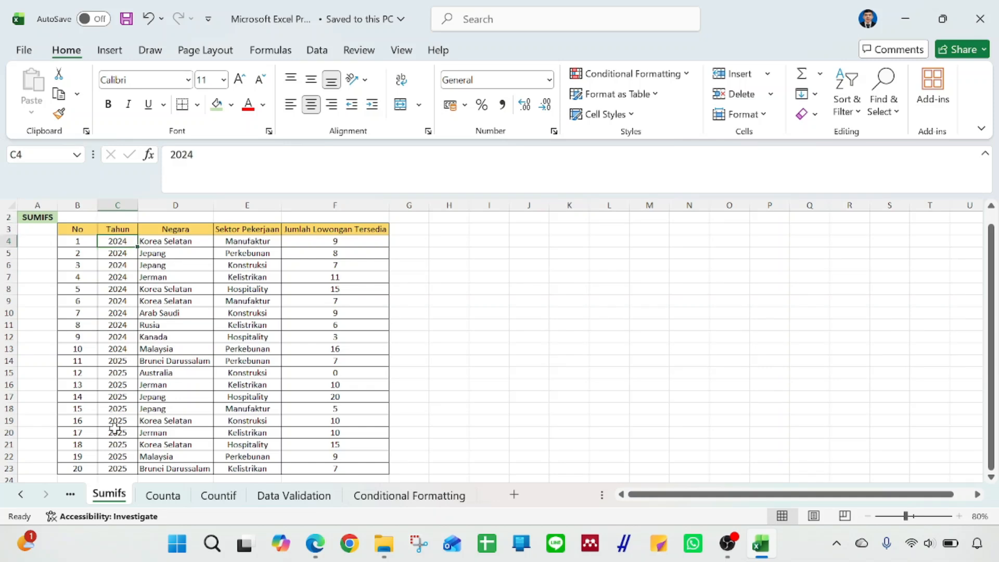
click(115, 470)
click(122, 218)
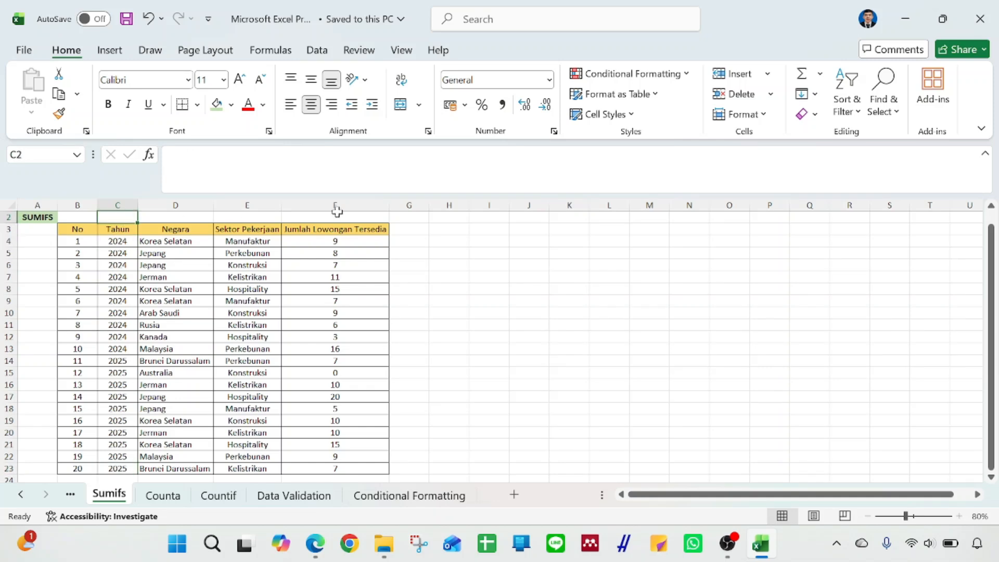
text(Crit)
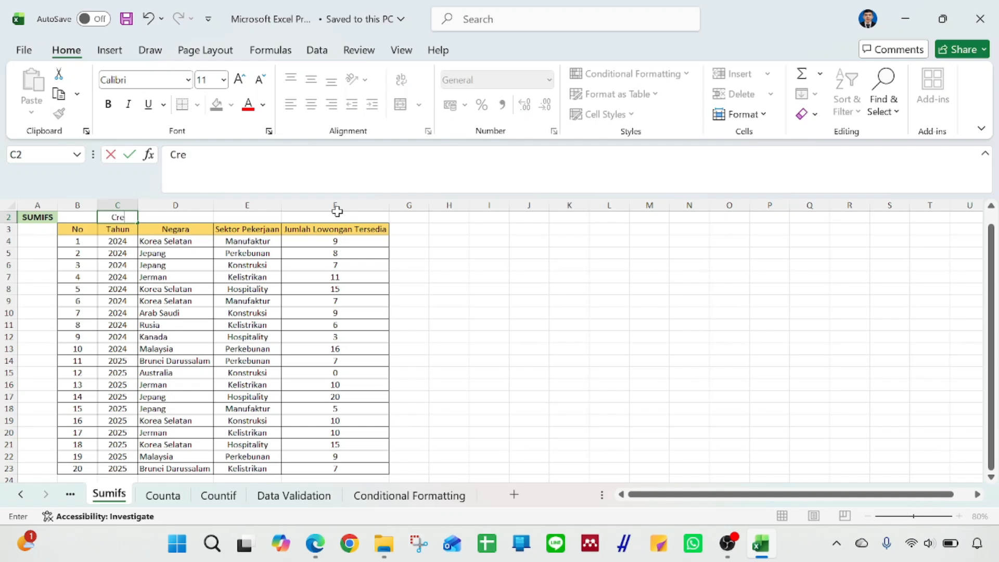
text(eria Range 1)
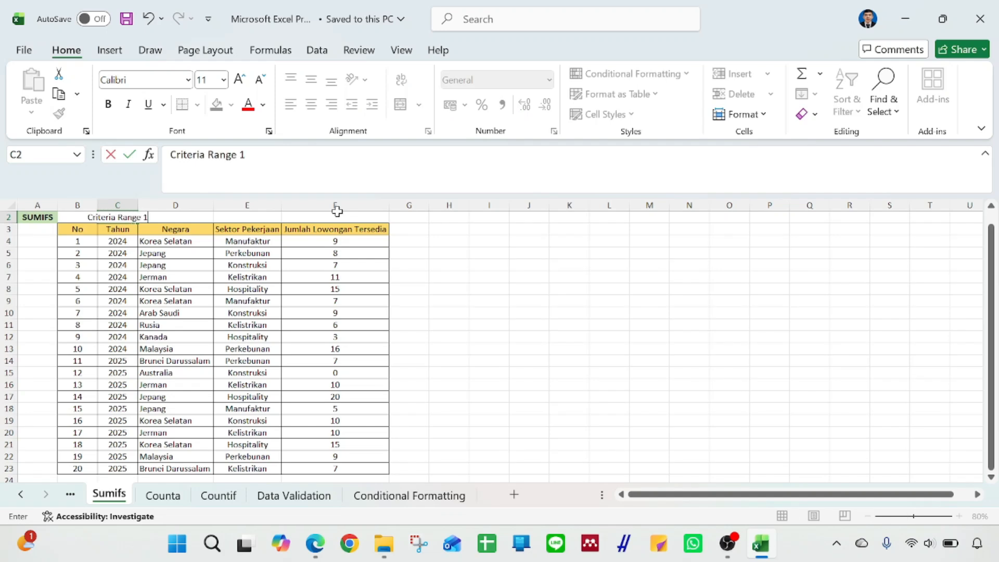
key(Tab)
text(Criteria)
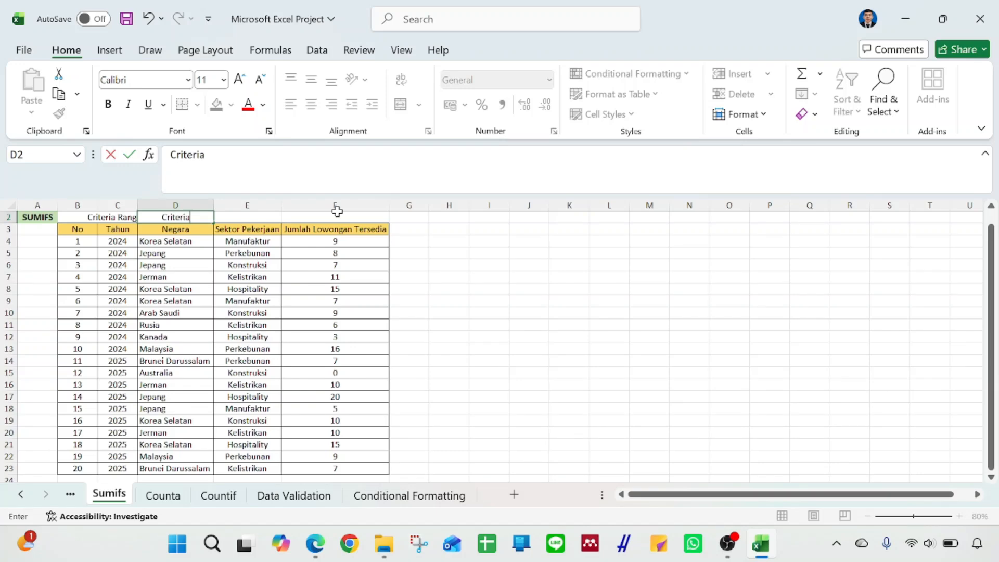
text( Range 2)
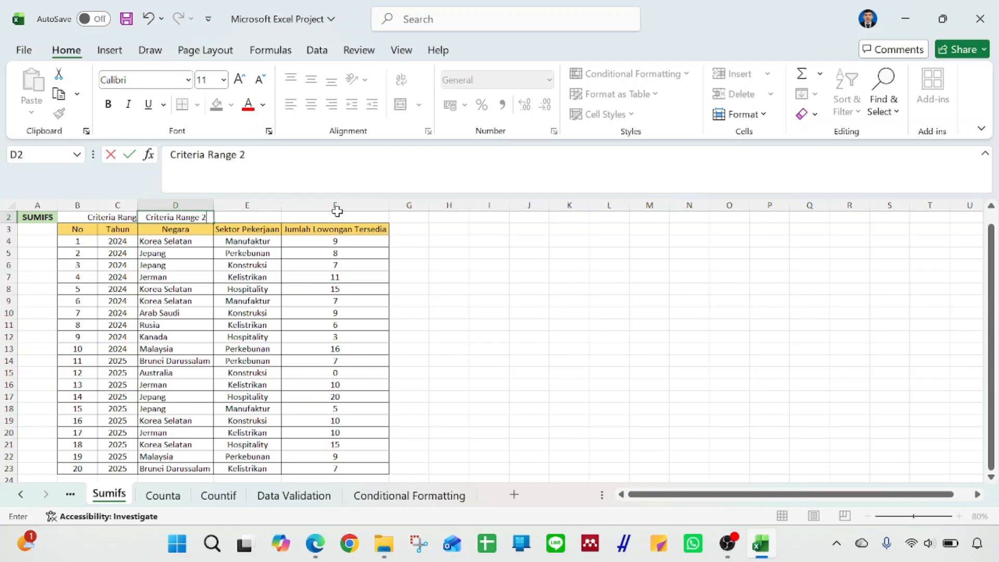
key(Tab)
text(Criteria)
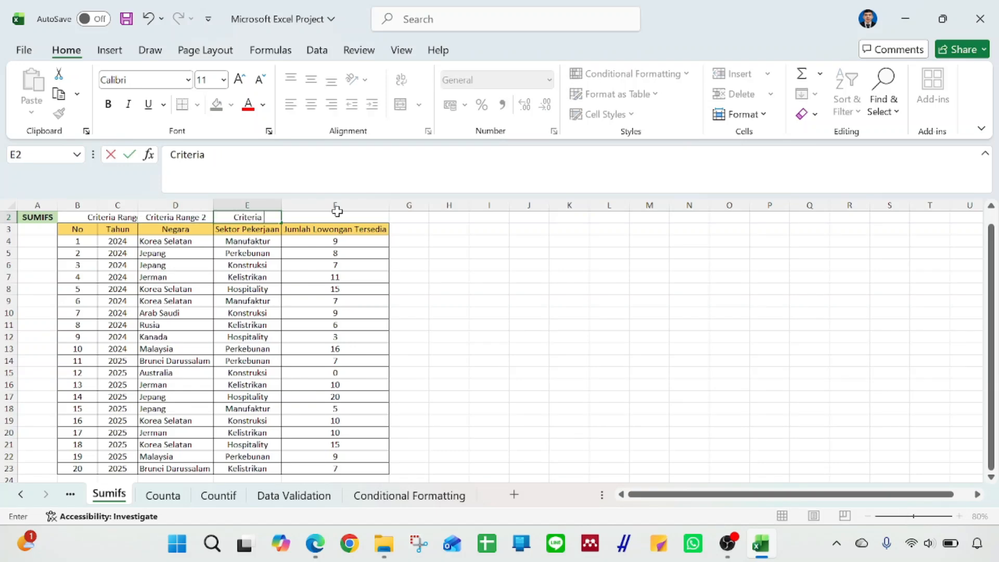
text( Range 3)
key(Return)
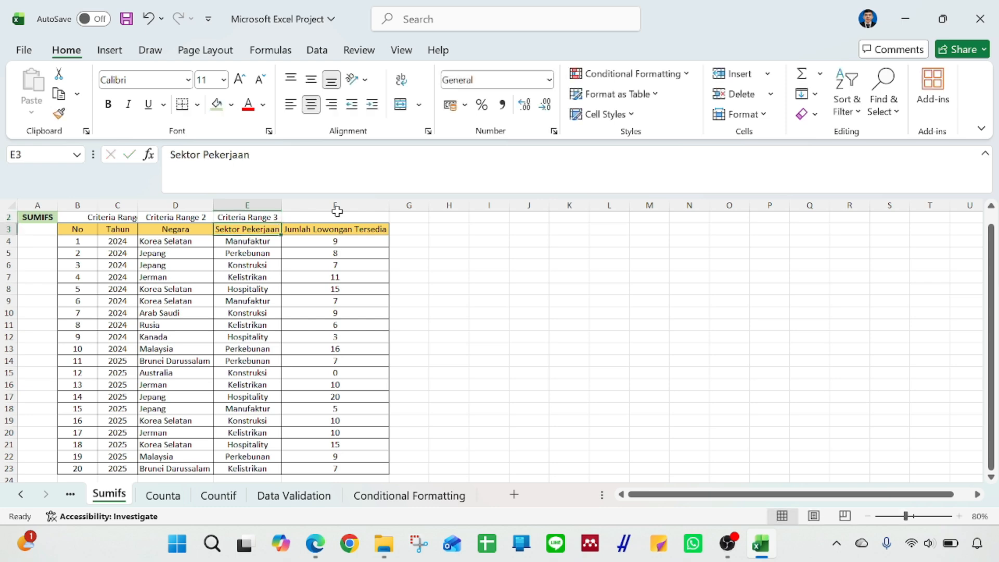
Auto-fit the widths of columns C to E to their contents
drag(106, 205, 281, 205)
double_click(281, 205)
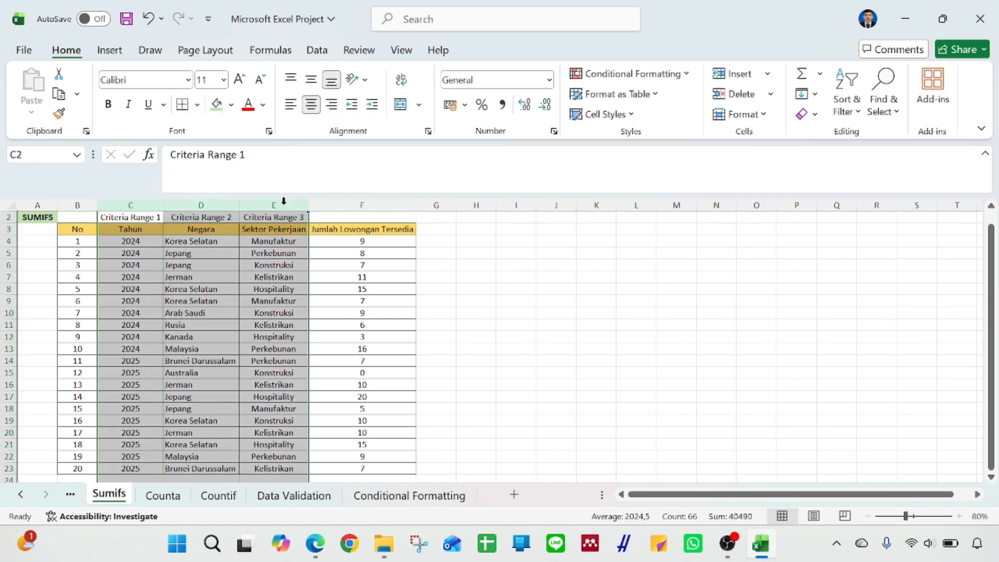
click(572, 250)
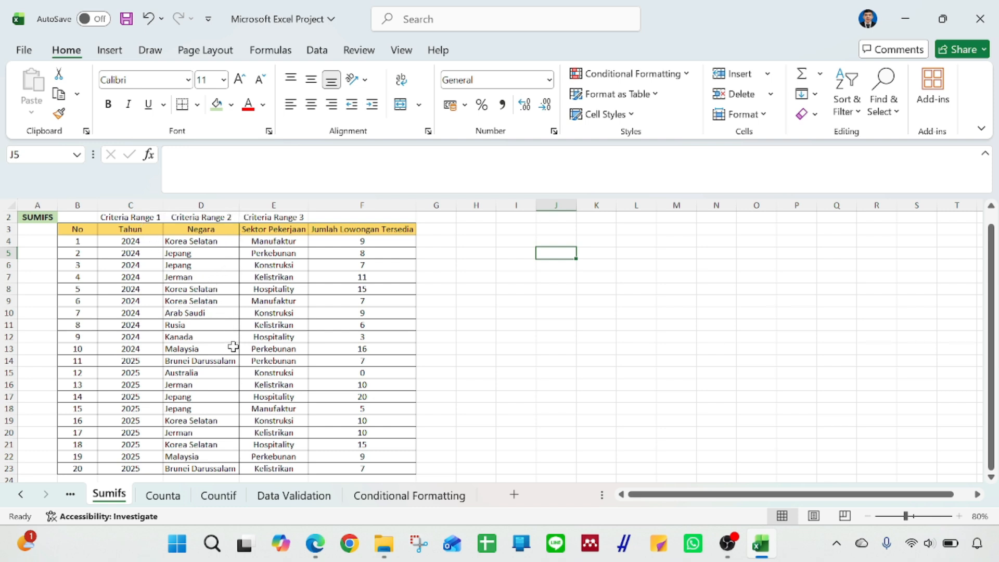
Examine the Tahun, Negara and Sektor Pekerjaan entries under the three criteria range labels
click(143, 218)
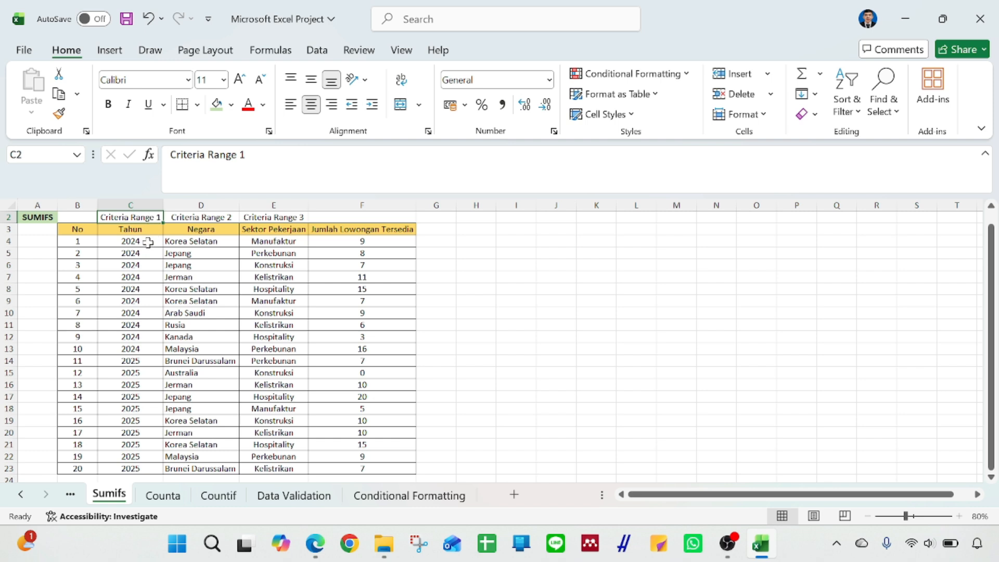
click(143, 242)
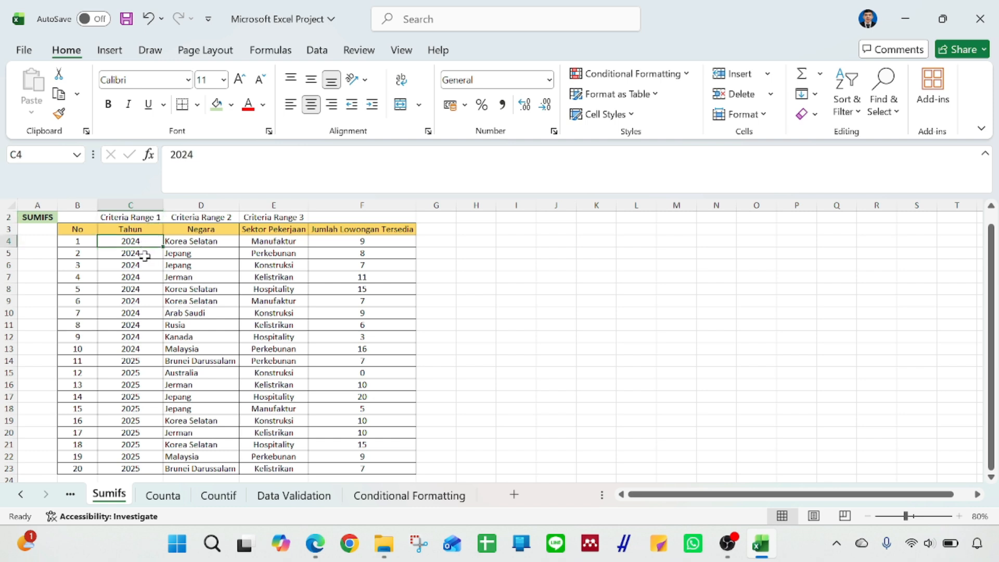
click(141, 360)
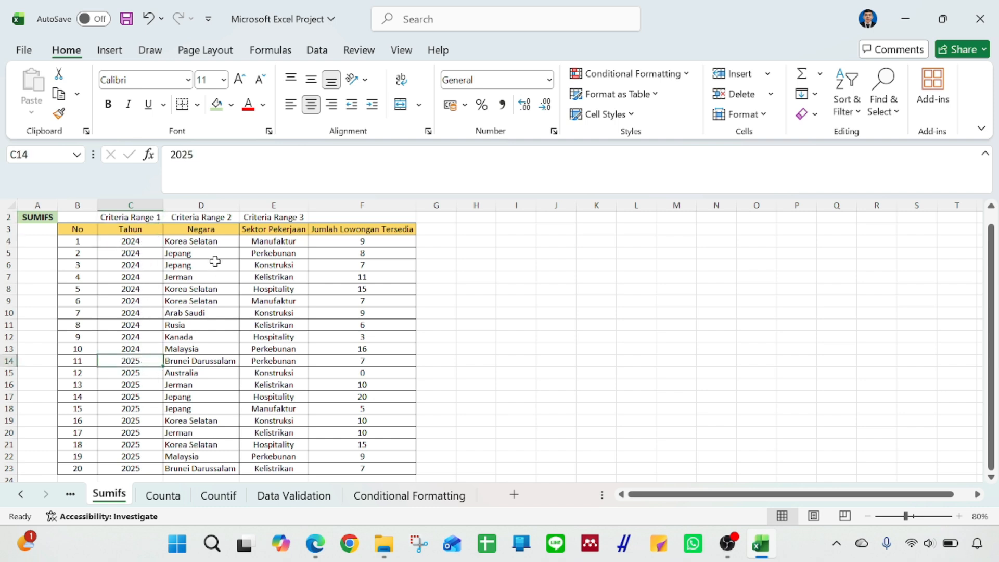
click(216, 219)
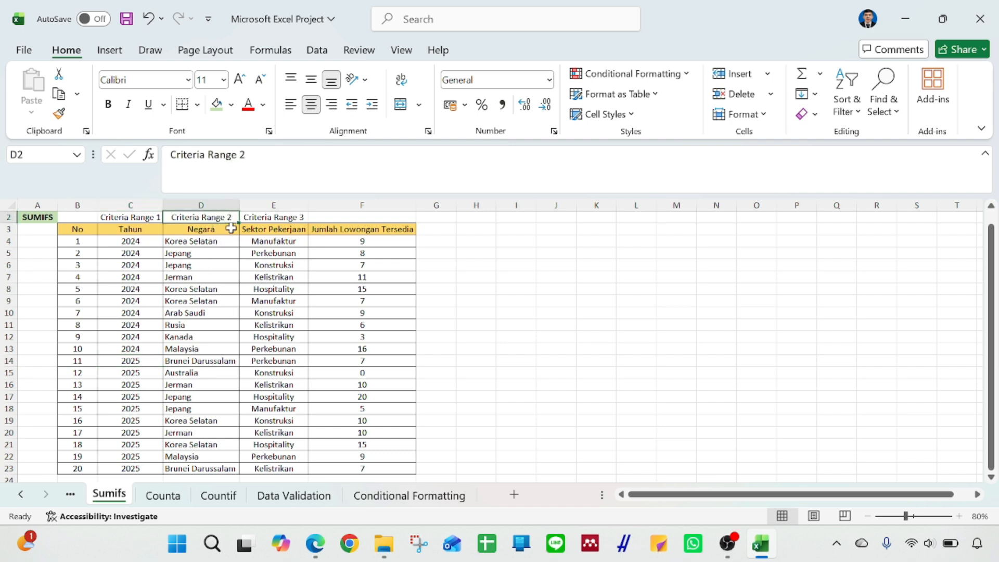
click(221, 242)
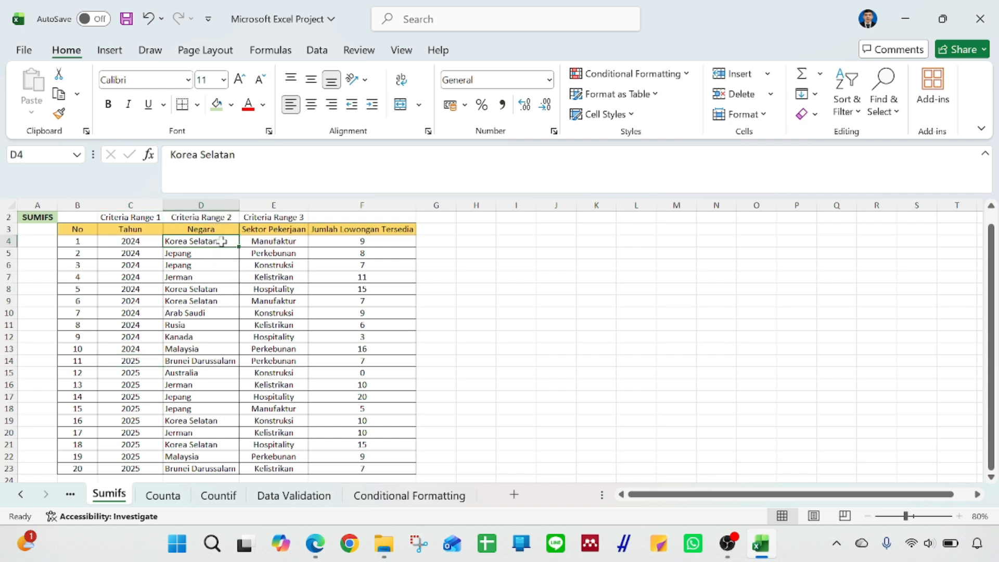
click(283, 243)
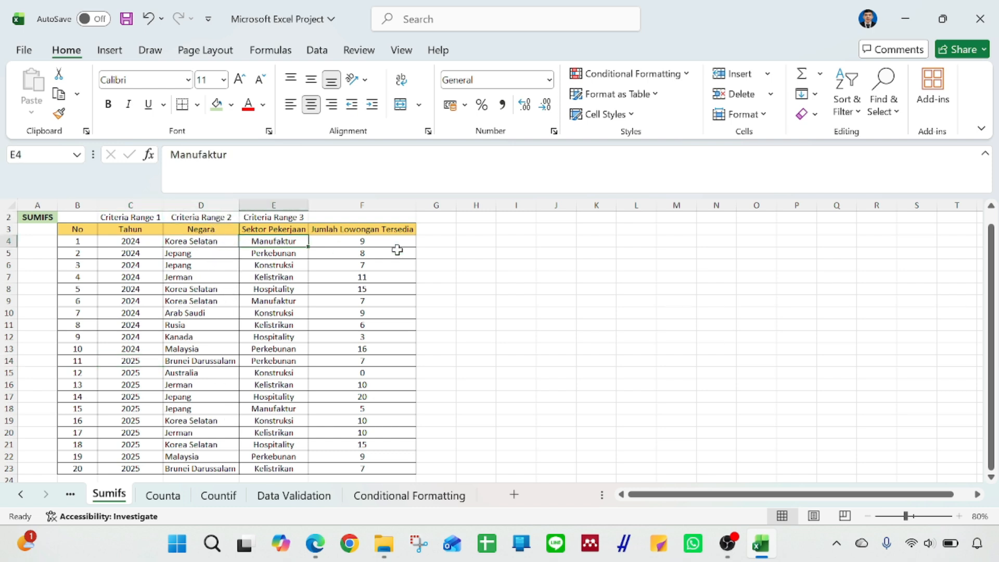
click(494, 252)
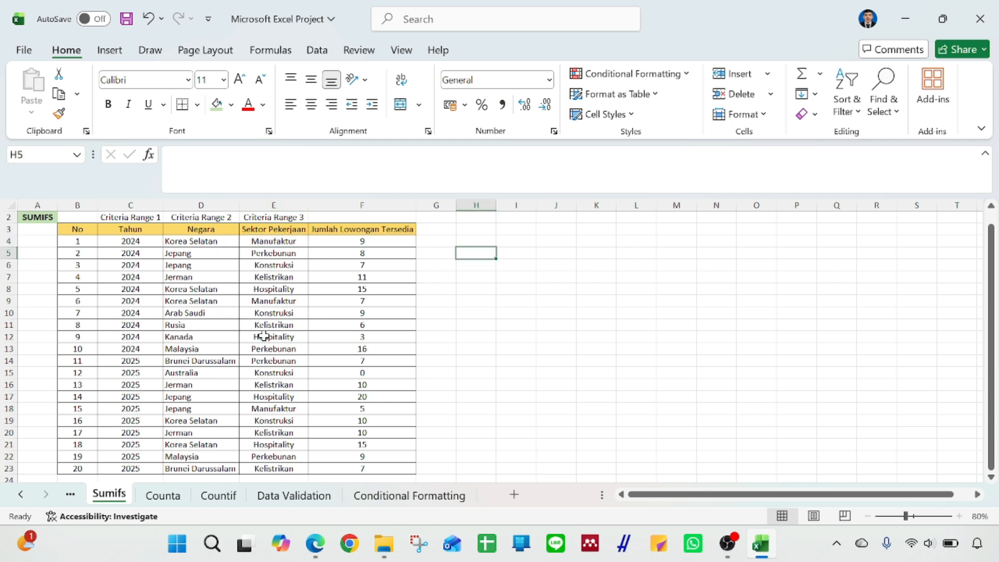
click(131, 242)
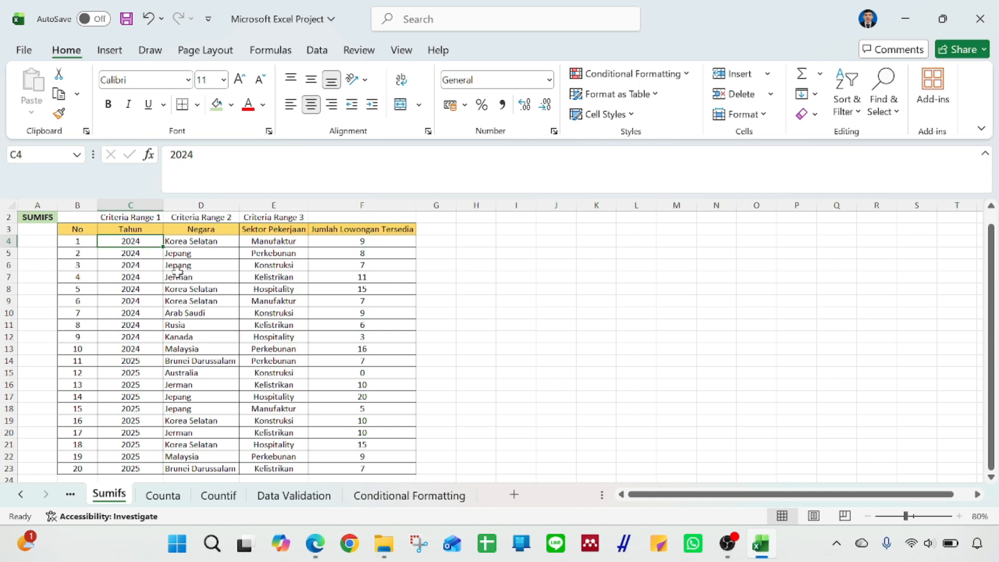
click(200, 243)
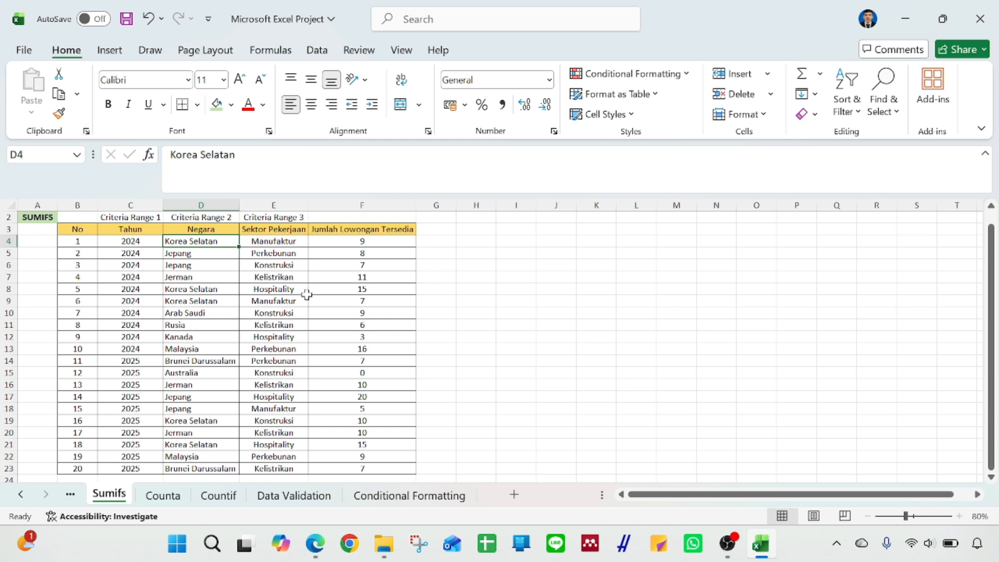
click(281, 243)
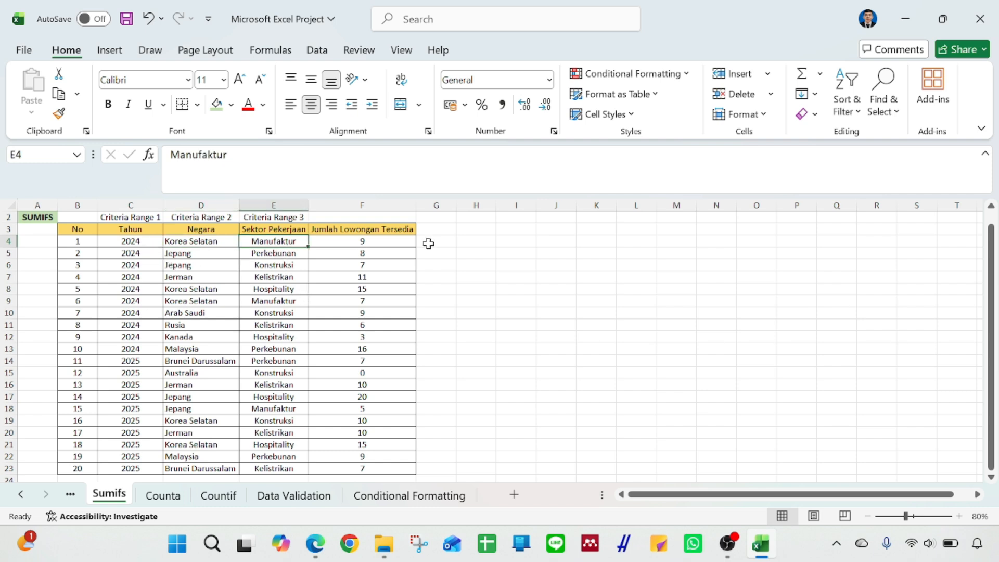
Enter the heading SINTAKS SUMIFS in H3 and auto-fit column H to it
click(482, 230)
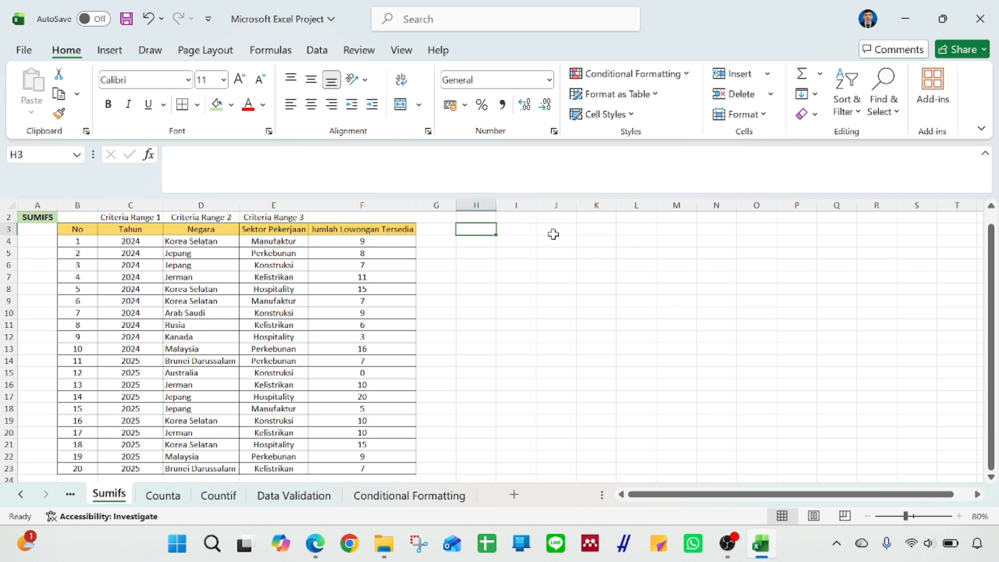
text(SINTAKS SUMIFS)
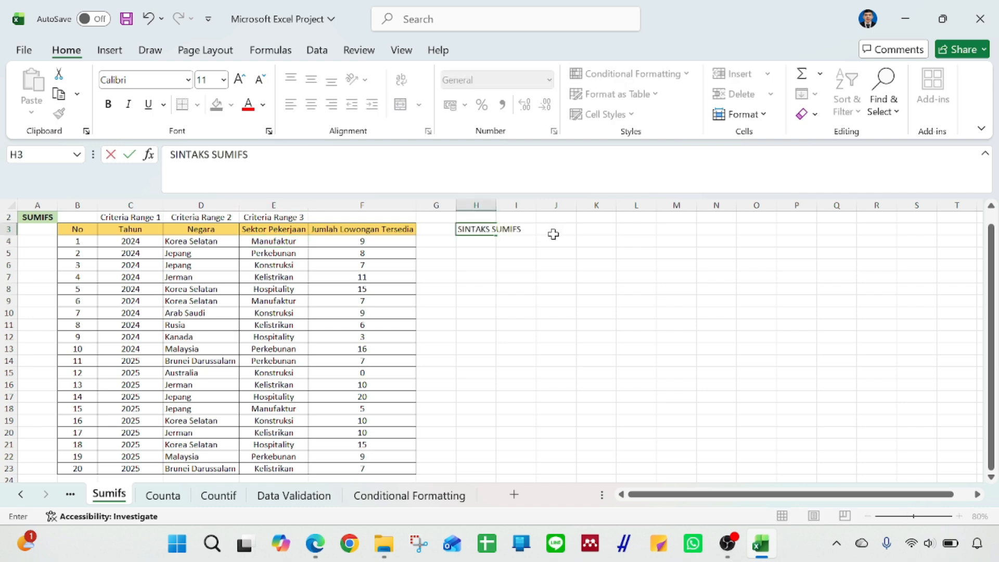
key(Tab)
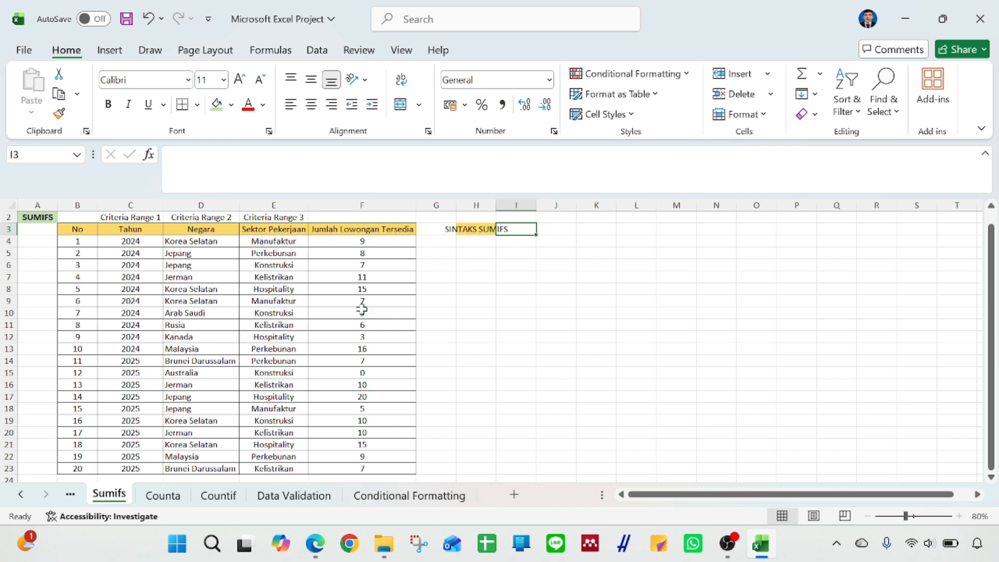
double_click(498, 201)
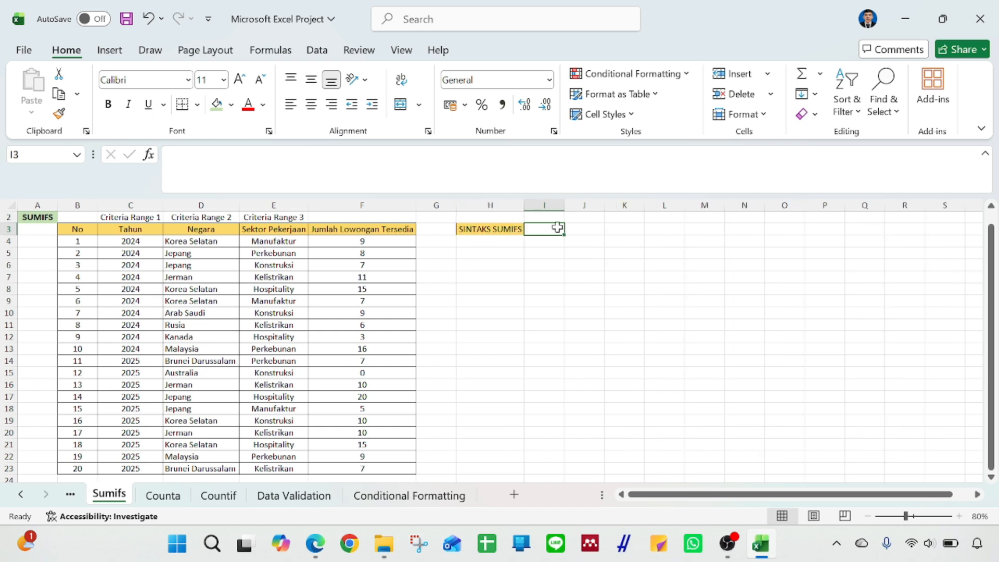
Enter "[SUM AREA;CRITERIA RANGE 1;CRITERIA;CRITERIA RANGE 2; CRITERIA 2;CRITERIA RANGE 3;CRITERIA 3]" in I3 and auto-fit column I to it
text([SUM)
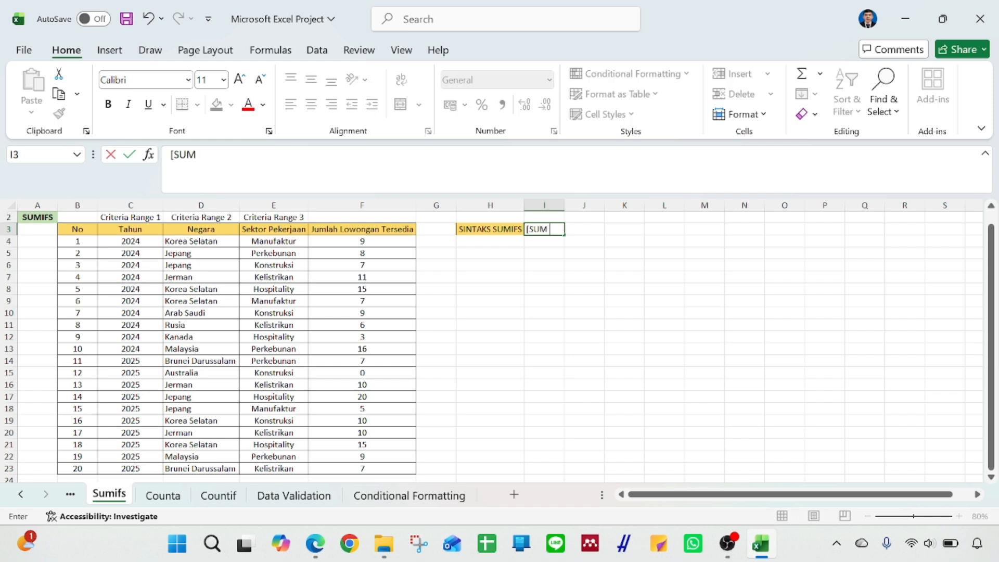
text( AREA;CR)
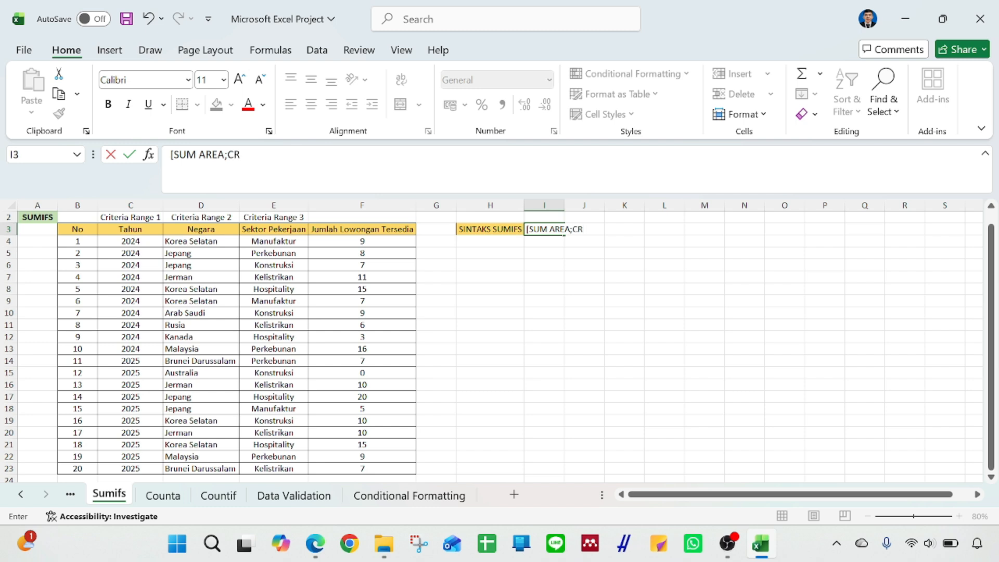
text(ITERIA RAN)
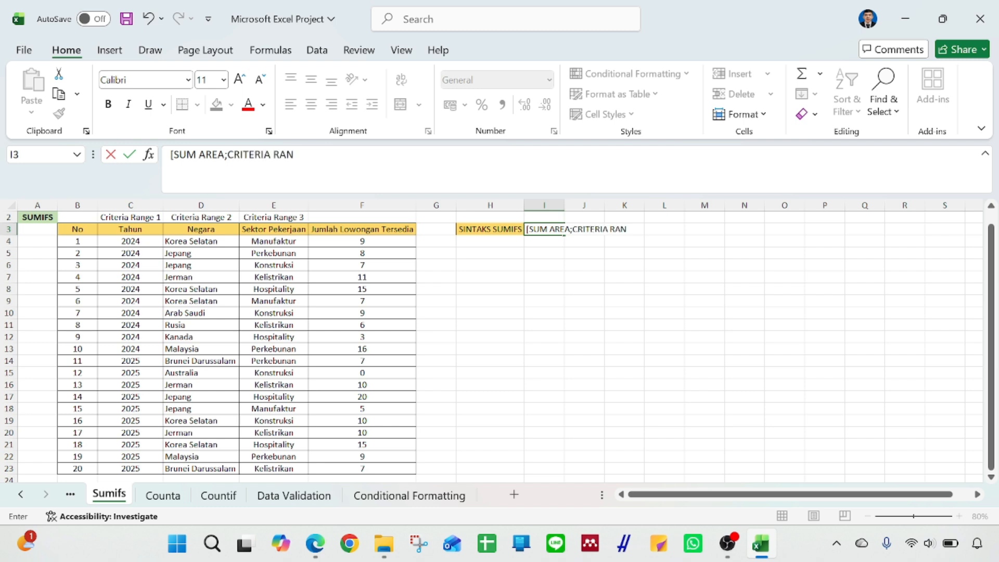
text(GE 1;CRITE)
key(BackSpace)
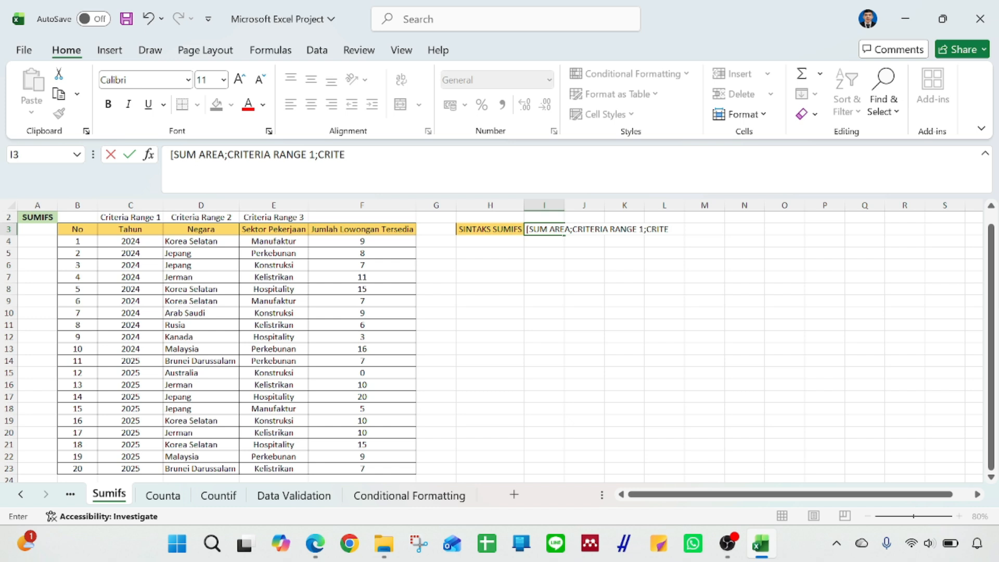
text(RIA;CRITERIA RANGE 2;)
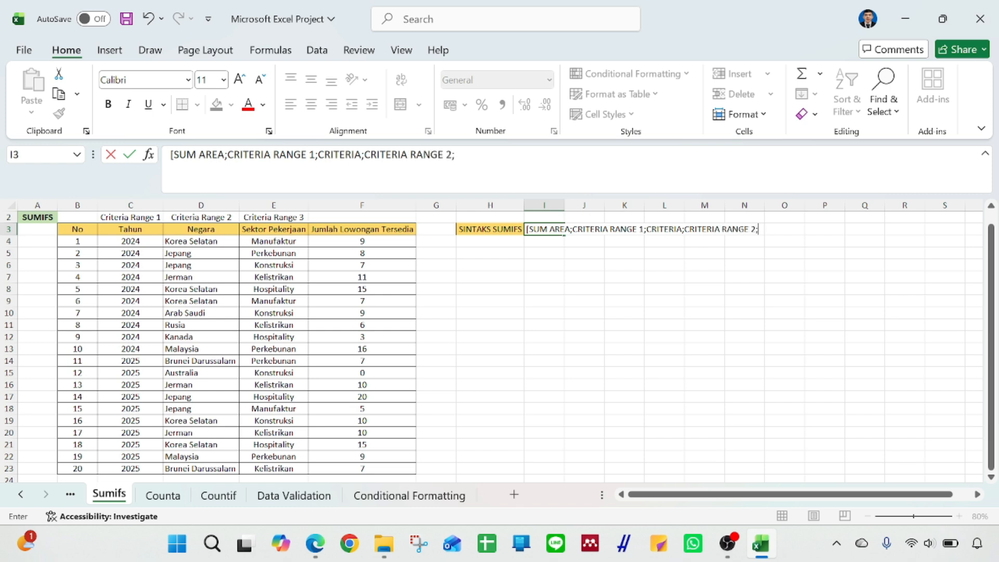
text( CRITERIA 2)
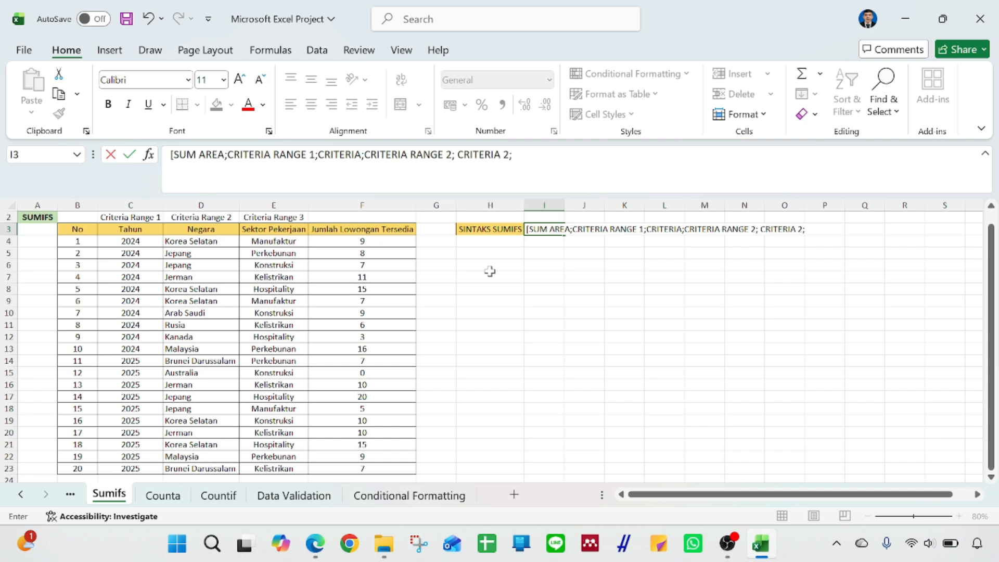
text(ITERIA RANGE 3;)
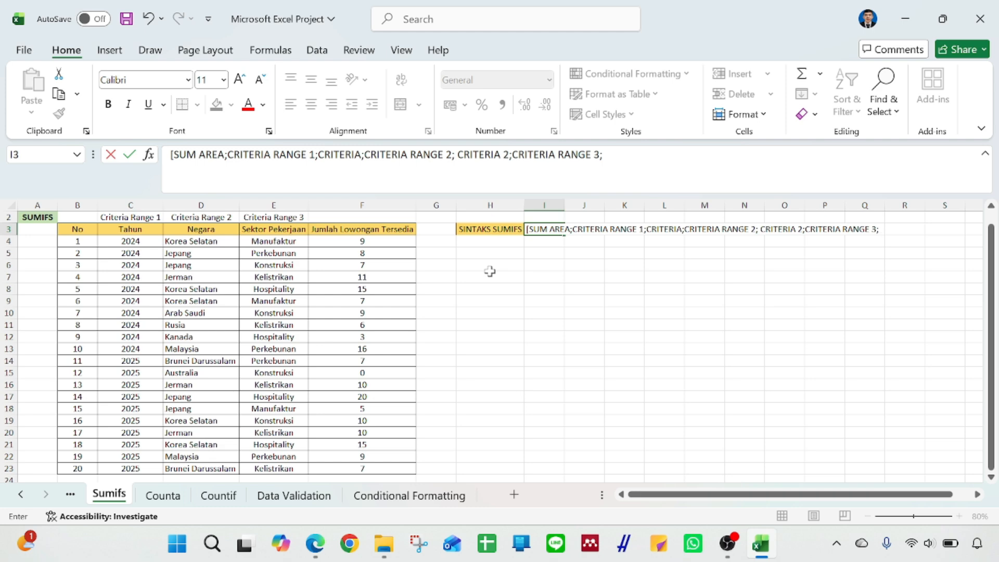
text(CRITEA)
text(A 3)
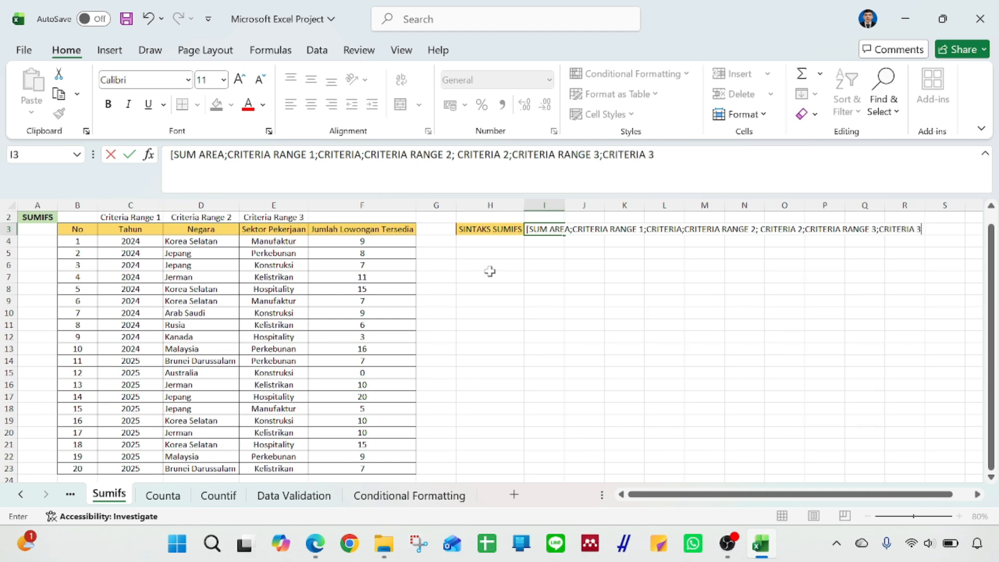
key(Return)
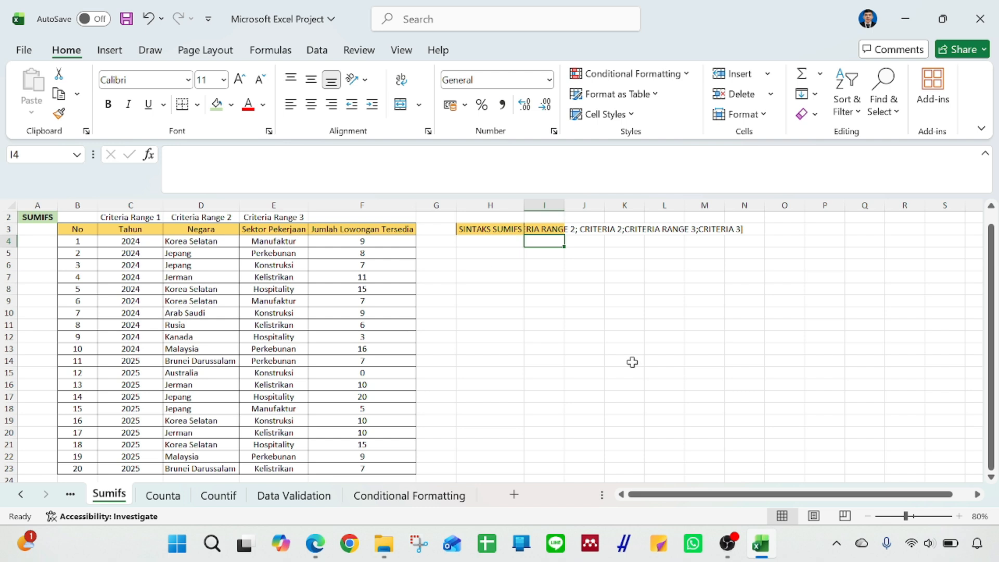
double_click(565, 205)
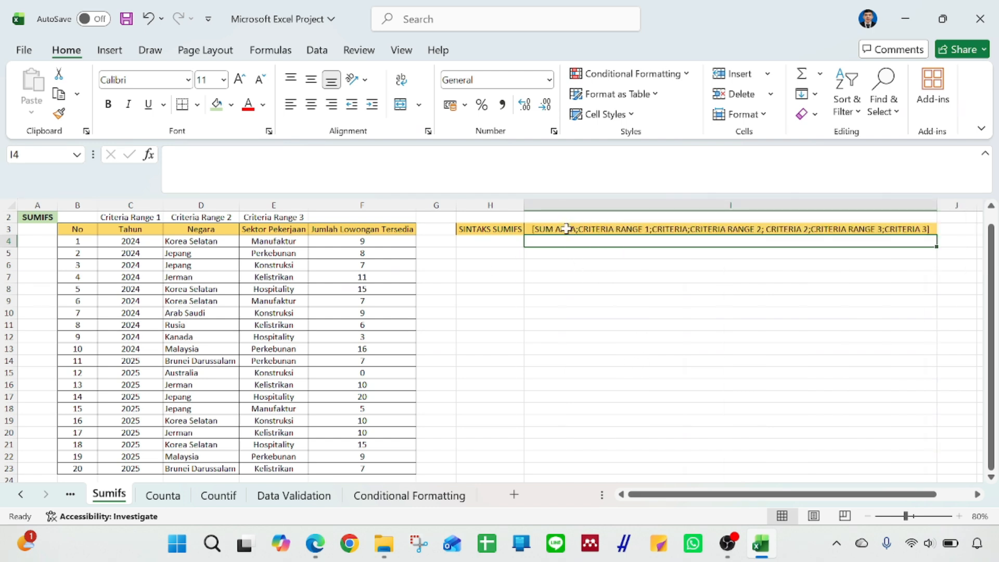
Review the SUMIFS syntax in I3 and enter the label "Ilustrasi" in H6
click(566, 229)
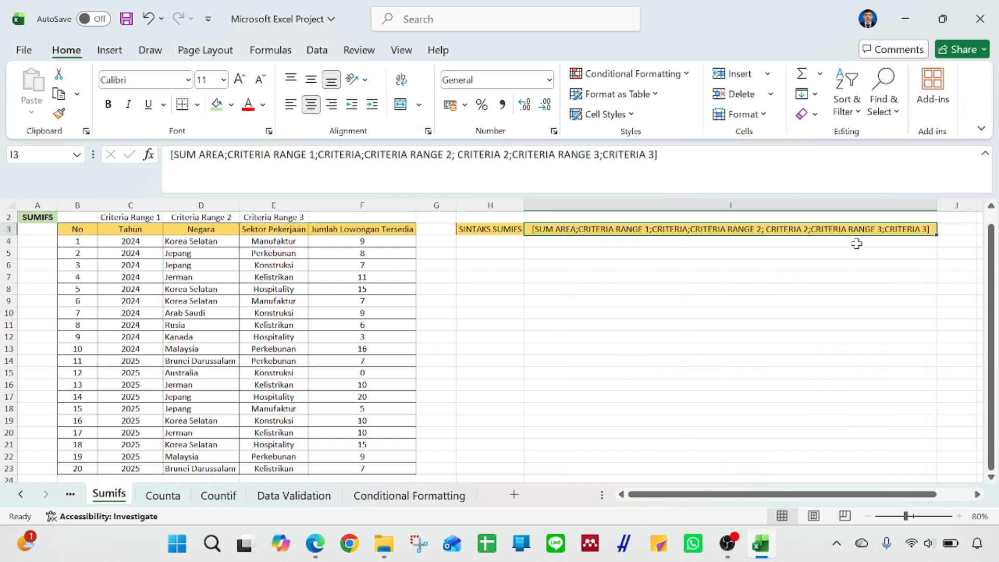
click(508, 265)
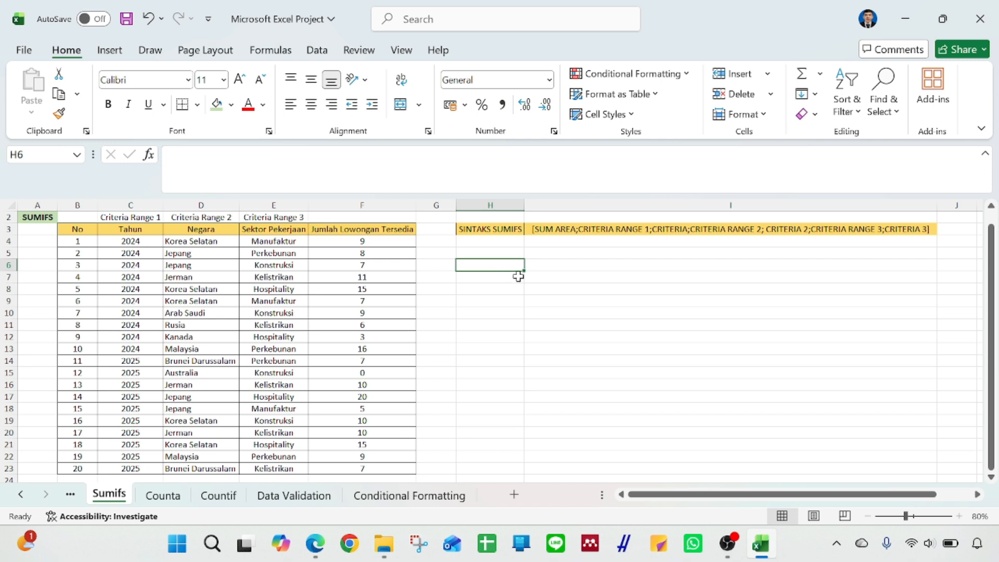
text(ILUs)
key(BackSpace)
key(BackSpace)
key(BackSpace)
text(l)
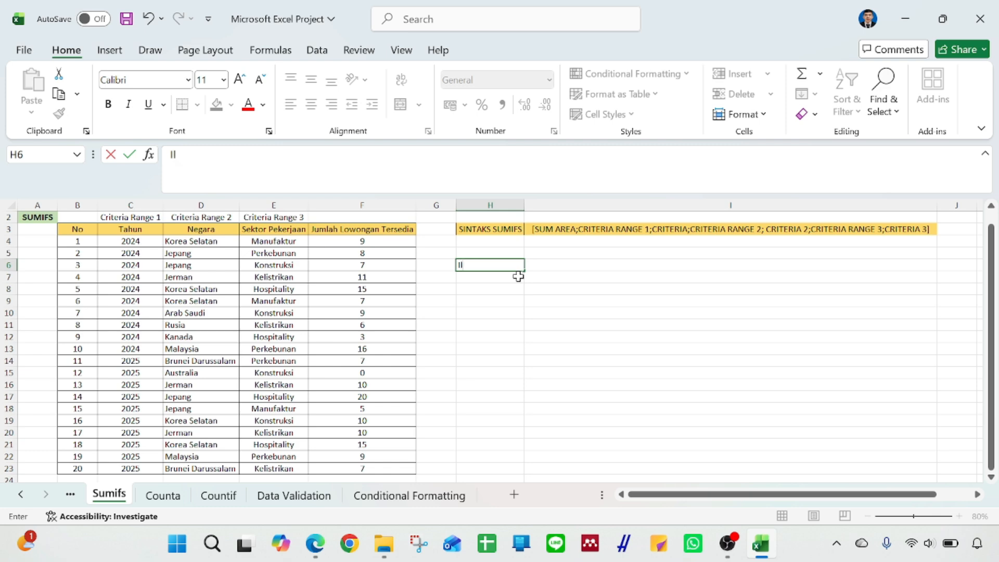
text(ustrasi)
key(Tab)
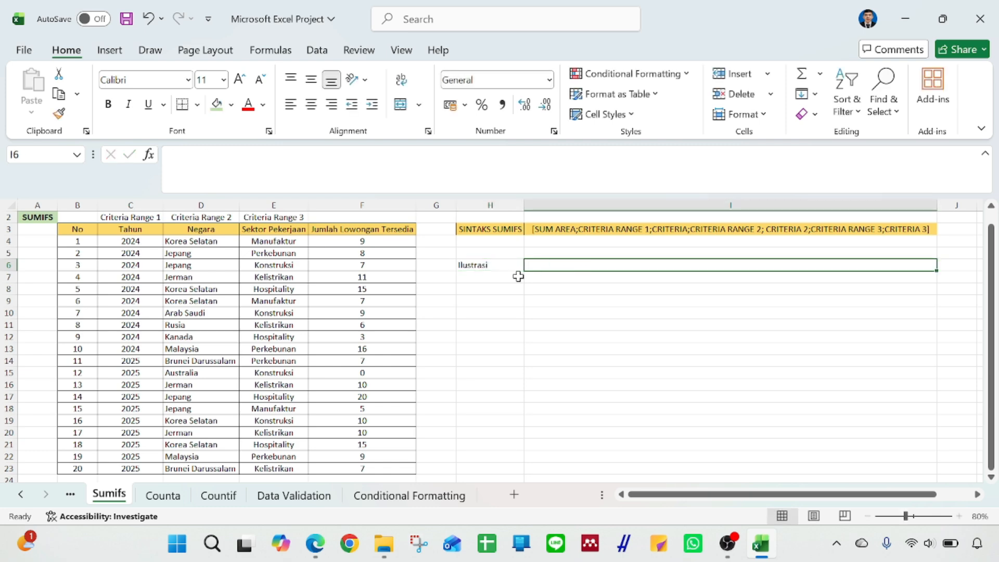
Enter the first example criteria "Tahun 2024, Korea, Perkebunan" in I6
text(Tahu)
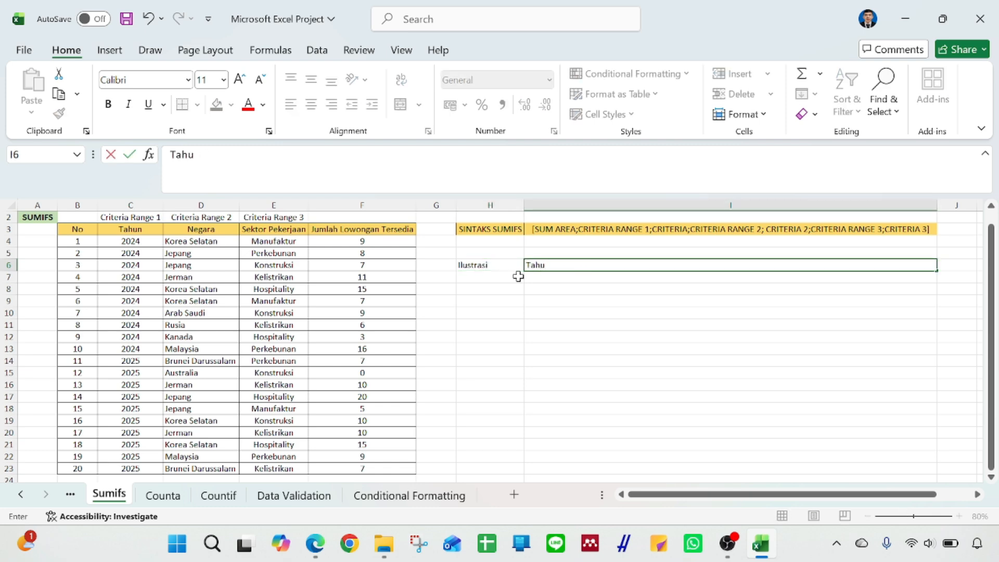
text(n 2024, Korea)
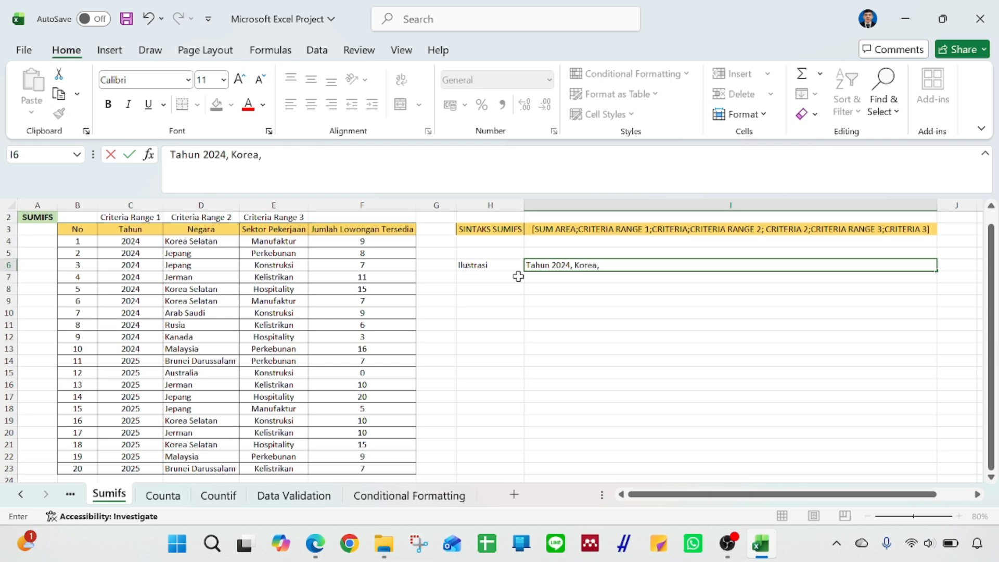
text(, Perkeb)
text(nunan)
key(BackSpace)
key(BackSpace)
key(BackSpace)
key(BackSpace)
key(BackSpace)
text(unan')
key(Return)
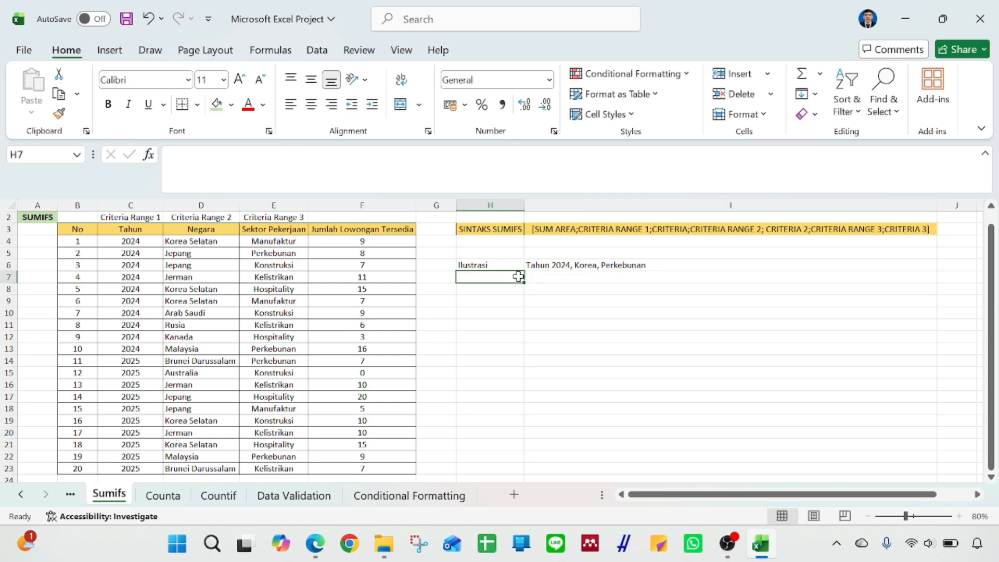
Enter the second example criteria "Tahun 2025, Jerman, Konstruksi" in I7
text(Tahun)
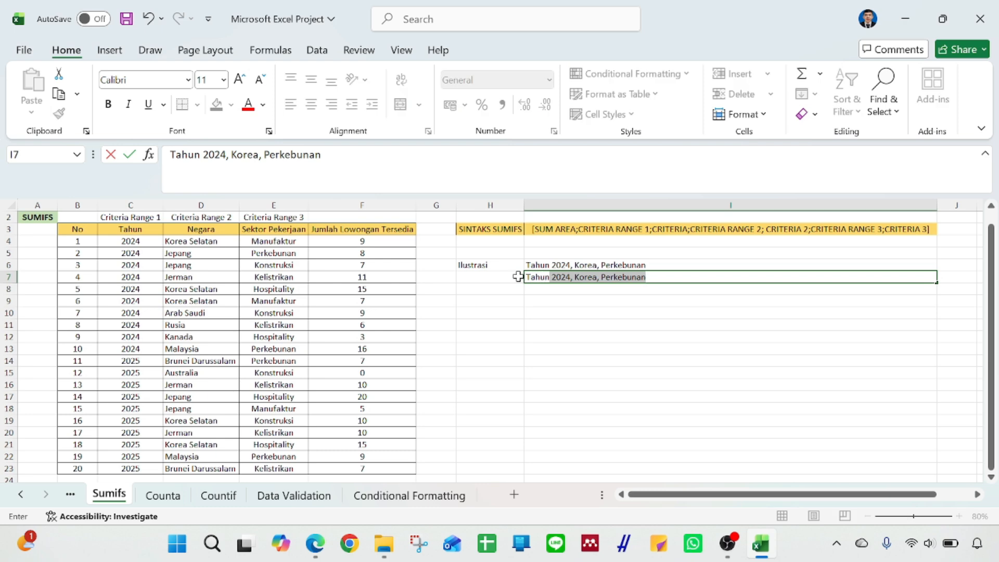
text( 2025)
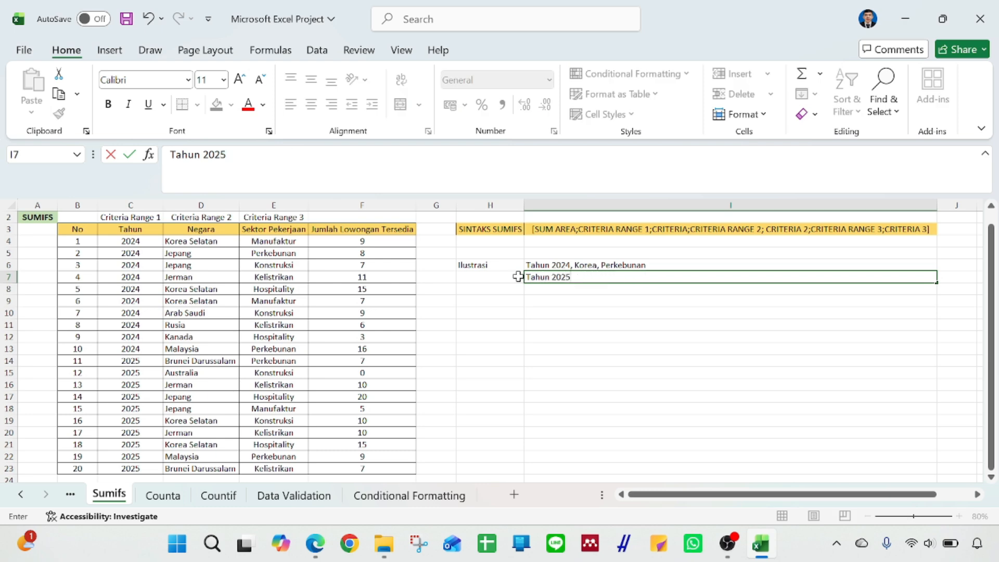
text(, Malaysia)
key(BackSpace)
key(BackSpace)
key(BackSpace)
key(BackSpace)
key(BackSpace)
key(BackSpace)
key(BackSpace)
key(BackSpace)
text(H)
key(BackSpace)
text(jerm)
key(BackSpace)
key(BackSpace)
key(BackSpace)
key(BackSpace)
text(HJ)
key(BackSpace)
text(Jerman)
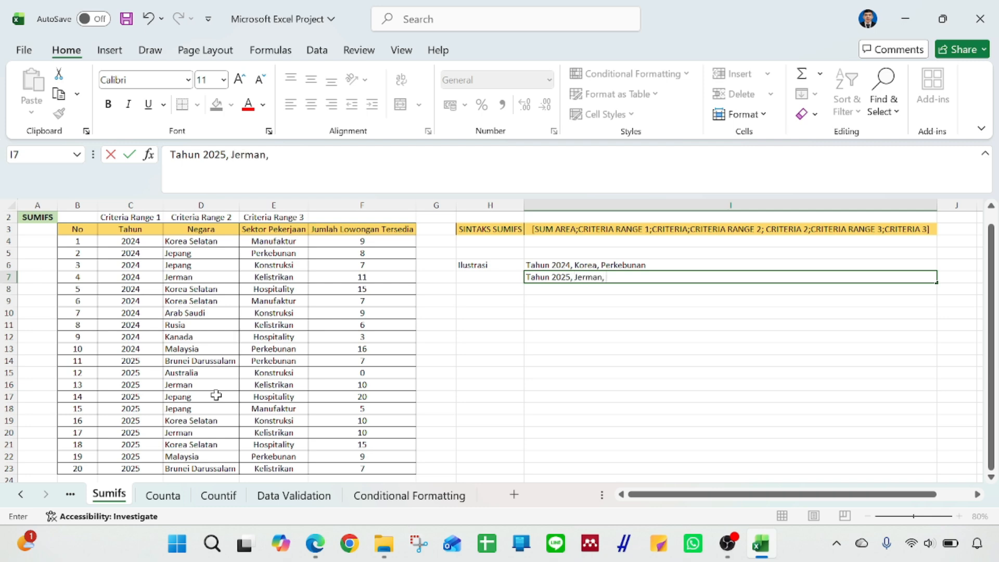
text(, Konstruksi)
key(Return)
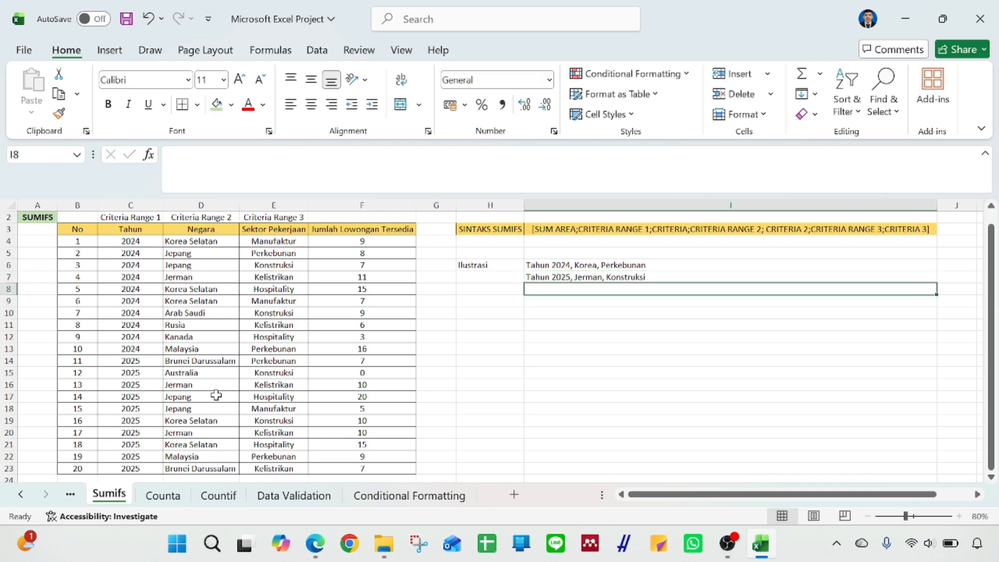
Enter the label "Nilai SUMIFS" in H10, below the two example criteria
drag(554, 266, 556, 277)
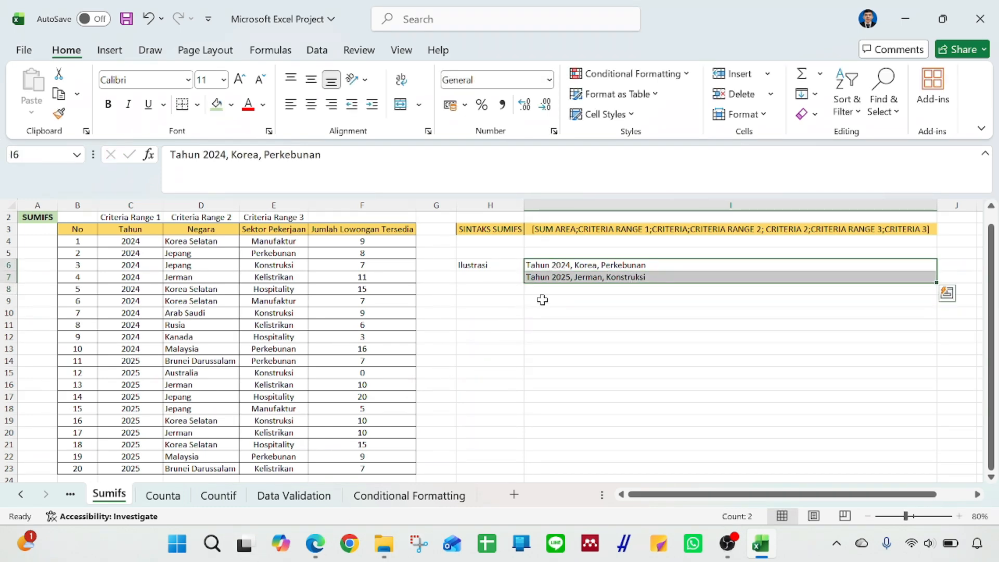
click(559, 327)
click(507, 334)
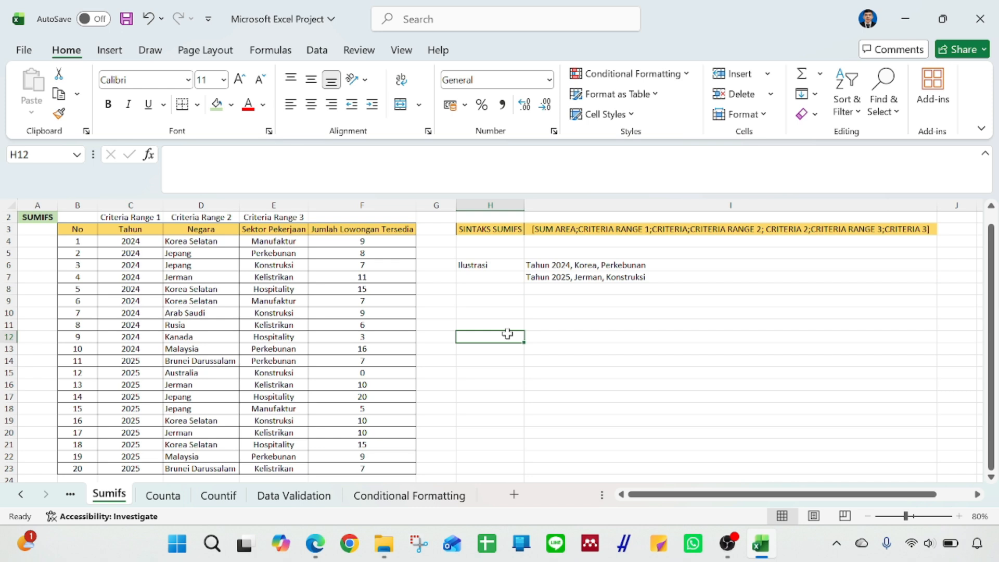
key(Up)
key(Up)
text(Nilai S)
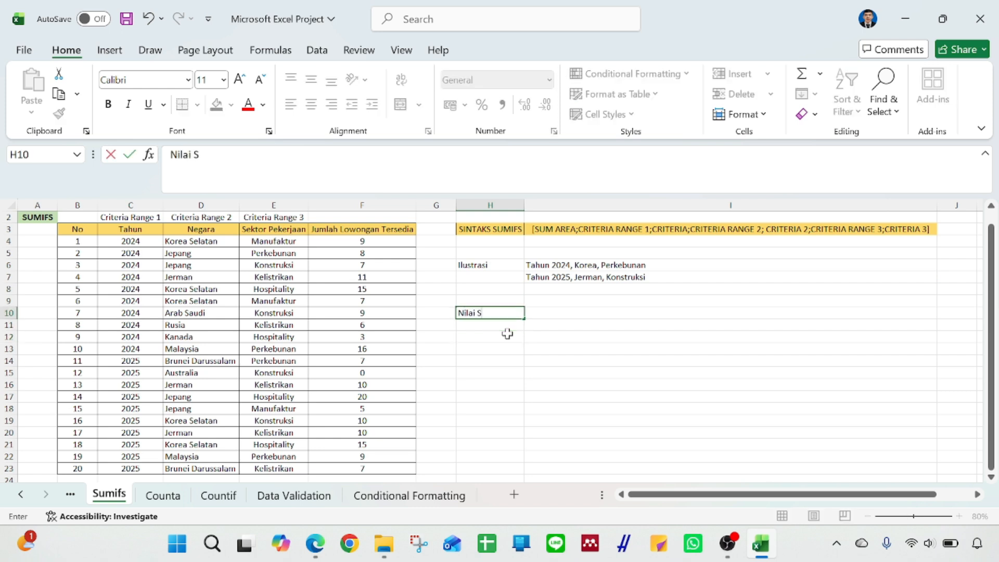
text(UMIFS)
click(594, 229)
Start a SUMIFS formula in I10 with the Jumlah Lowongan Tersedia values F4:F23 as the sum range
click(556, 312)
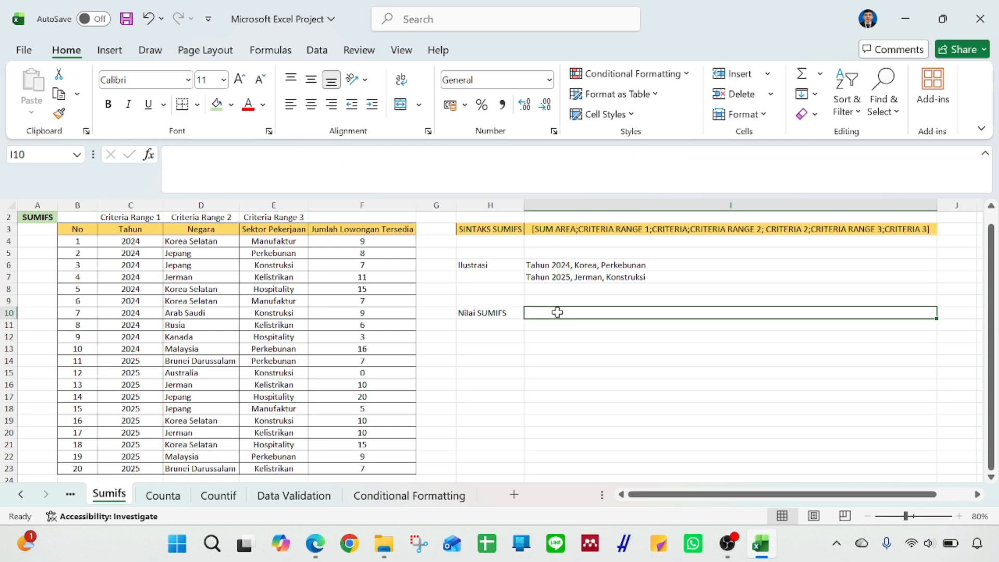
text(=sum)
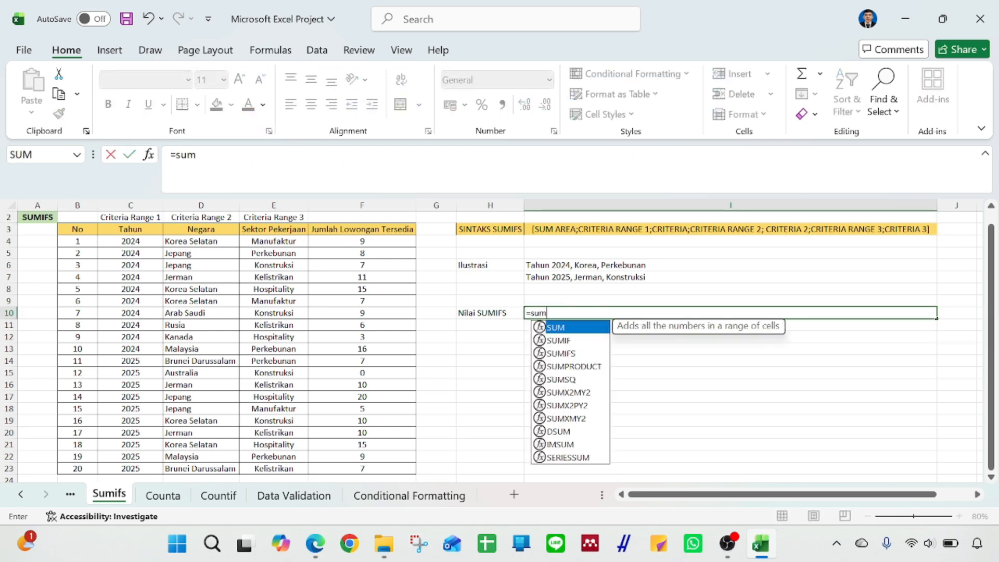
text(ifs()
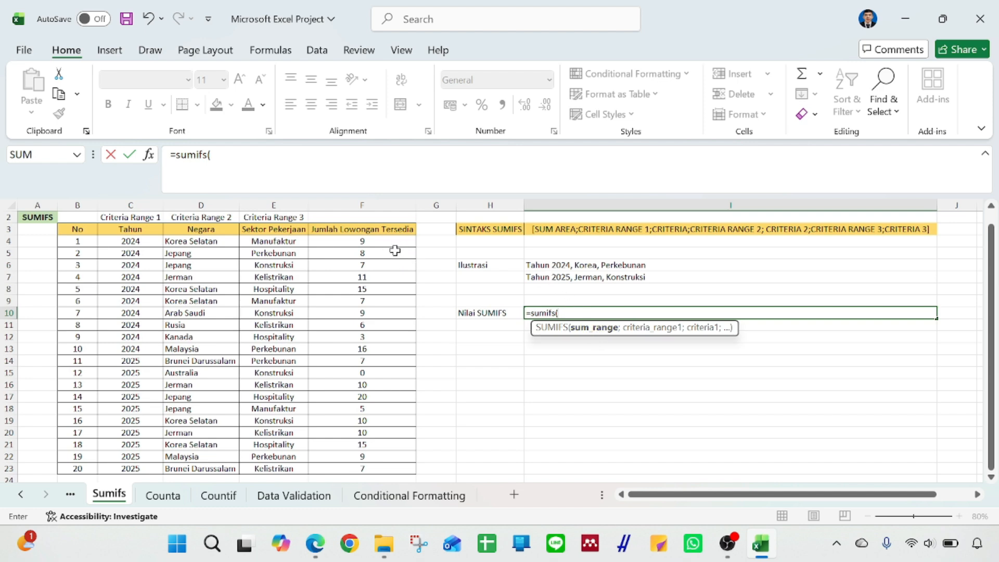
click(382, 245)
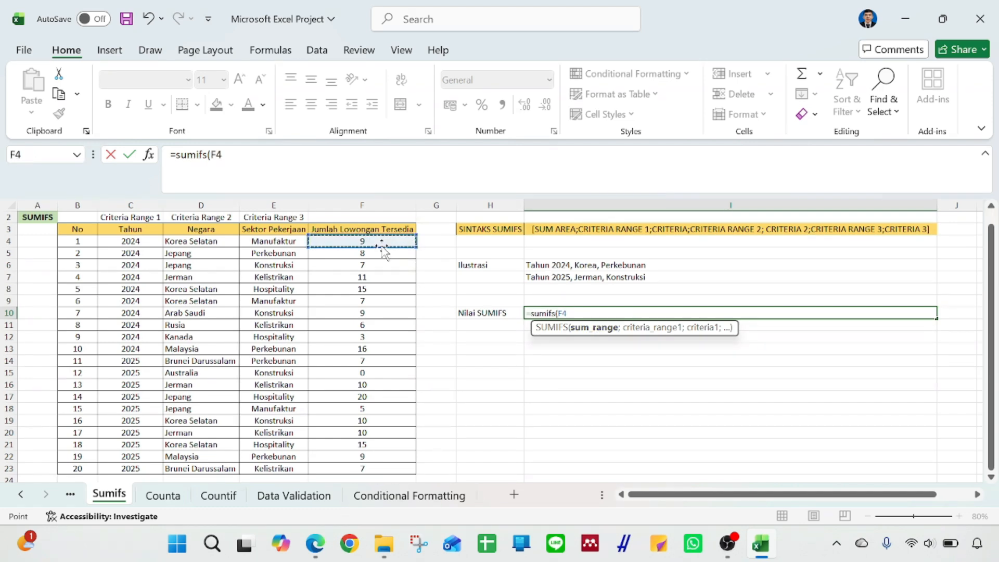
key(ctrl+shift+Down)
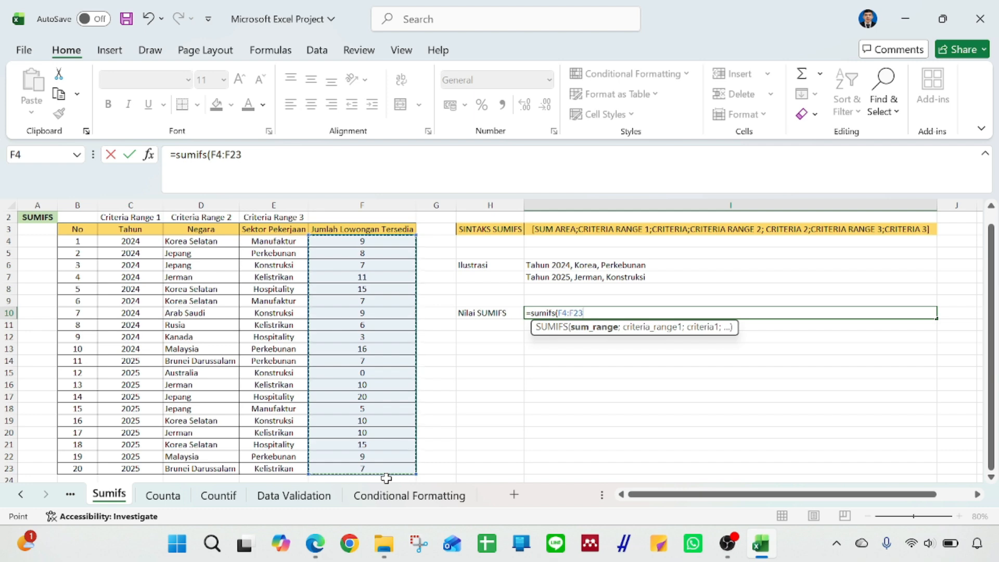
text(;)
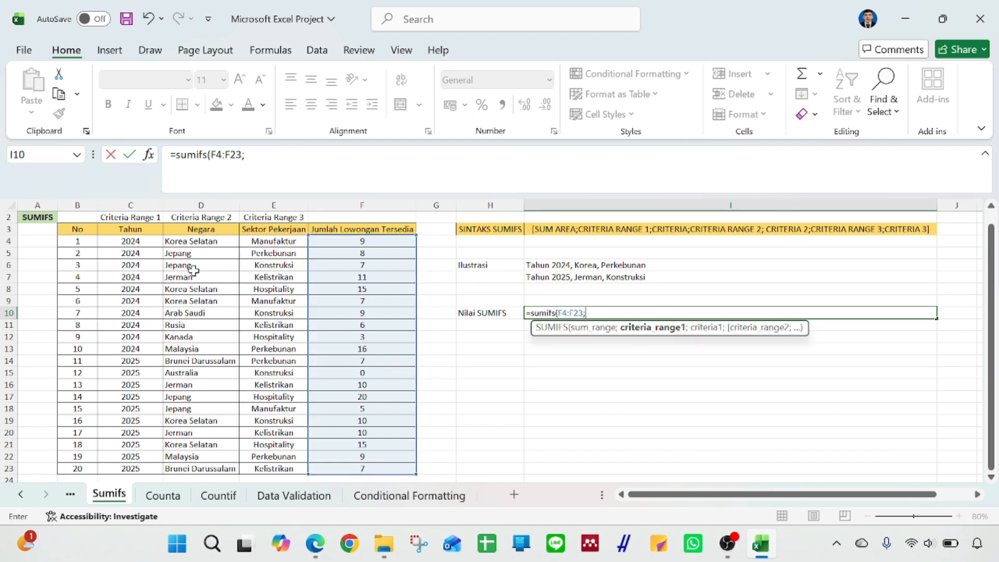
Add the Tahun column C4:C23 as the first criteria range, with cell C4 as its criterion
click(139, 241)
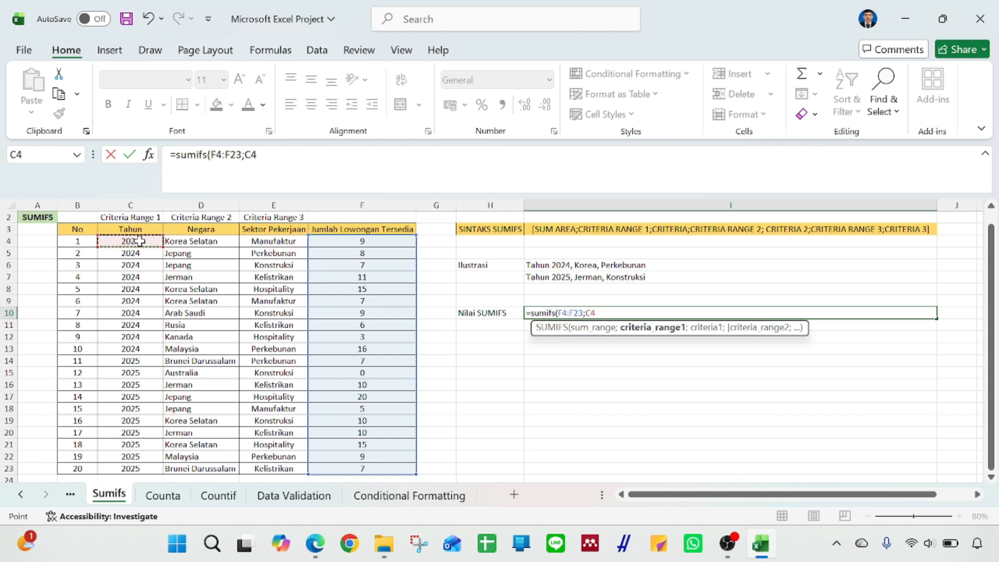
key(ctrl+shift+Down)
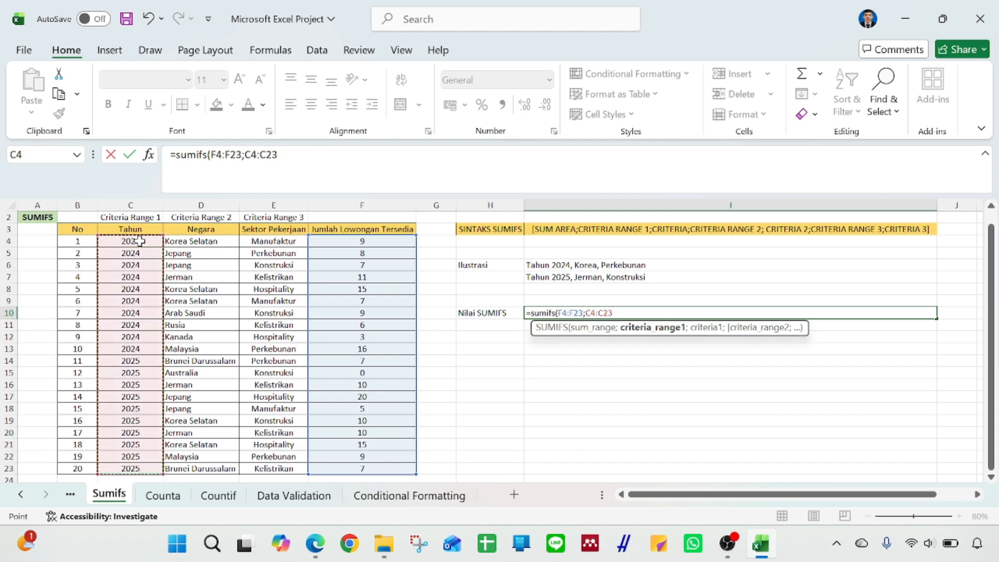
text(;)
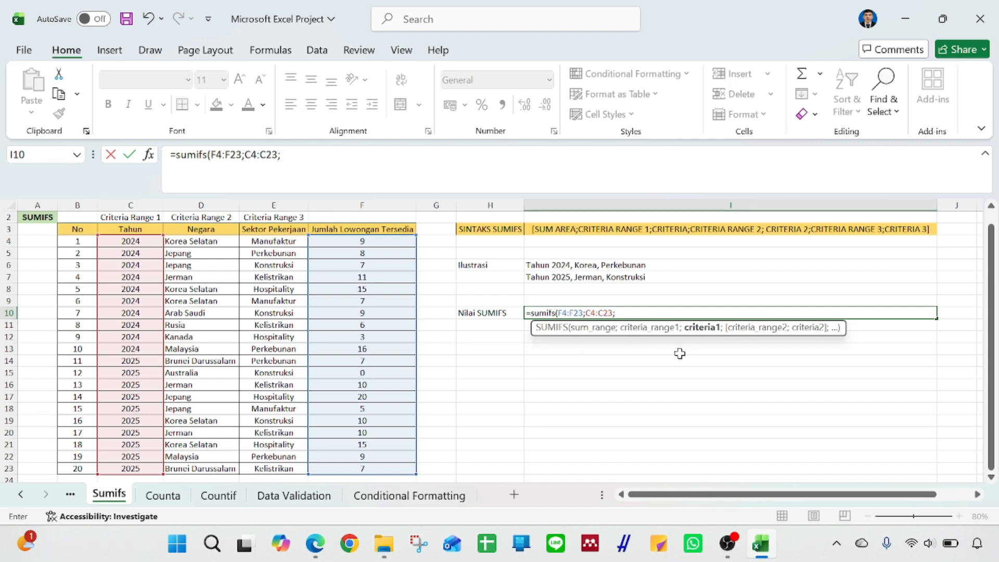
click(139, 241)
text(;)
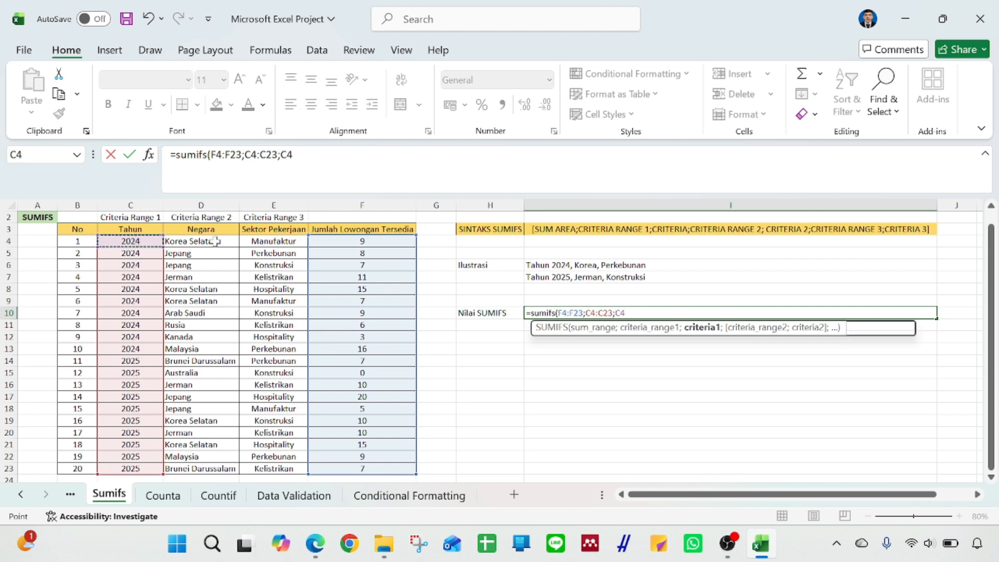
Add the Negara column D4:D23 as the second criteria range, with "Korea Selatan" as its criterion
click(215, 241)
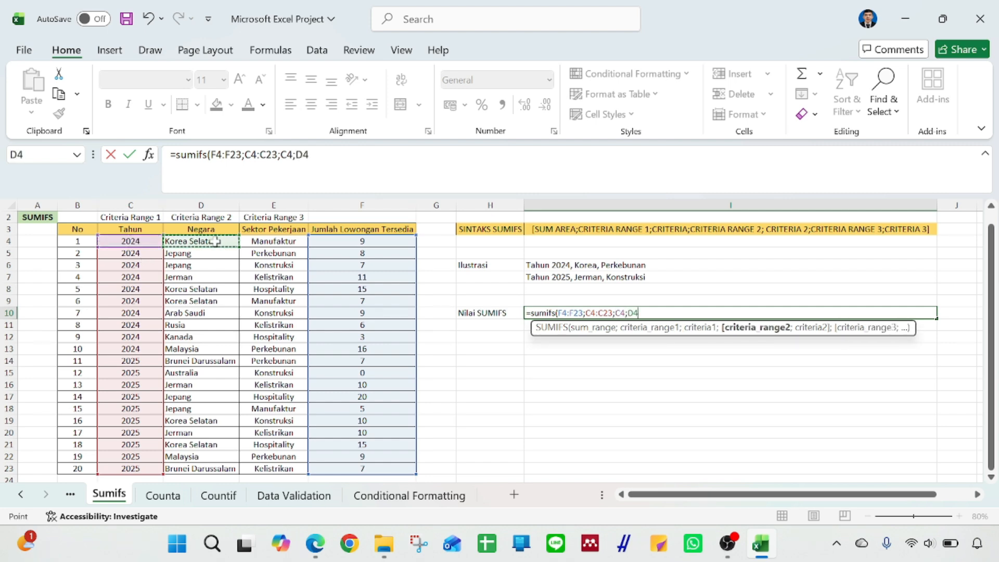
key(ctrl+shift+Down)
text(;)
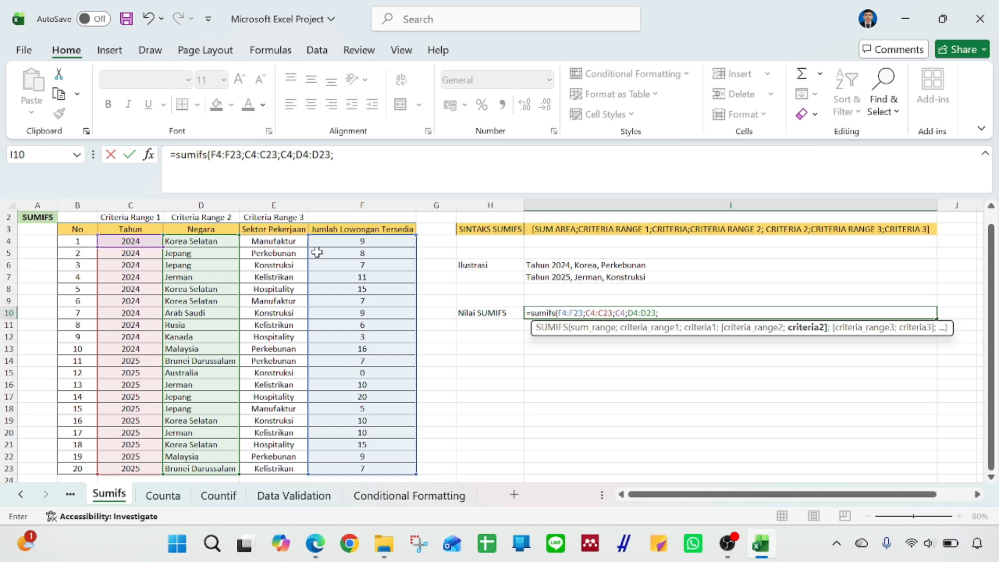
text(orea Selatan";)
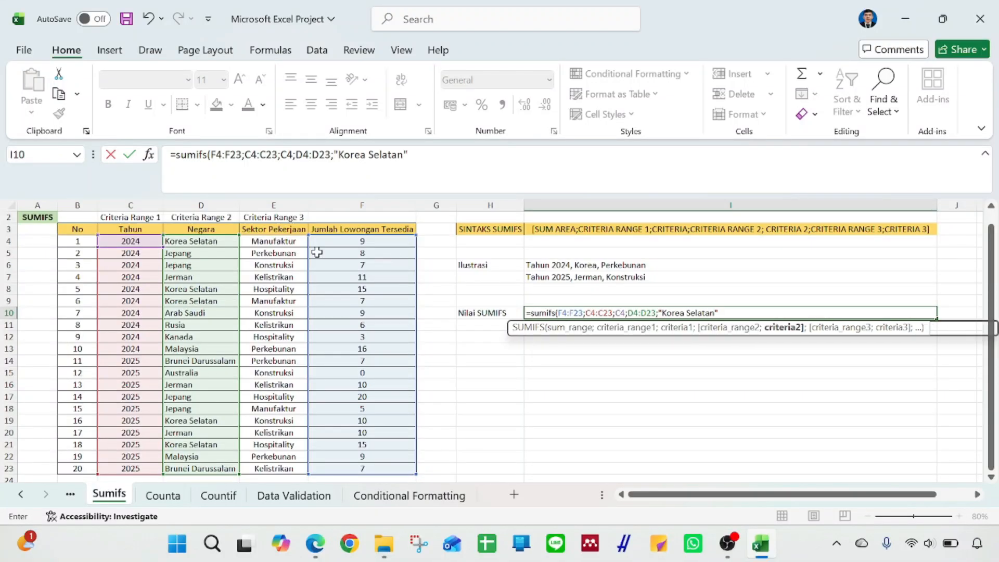
Add the Sektor Pekerjaan column E4:E23 as the third criteria range with criterion "Perkebunan" and complete the formula
click(275, 243)
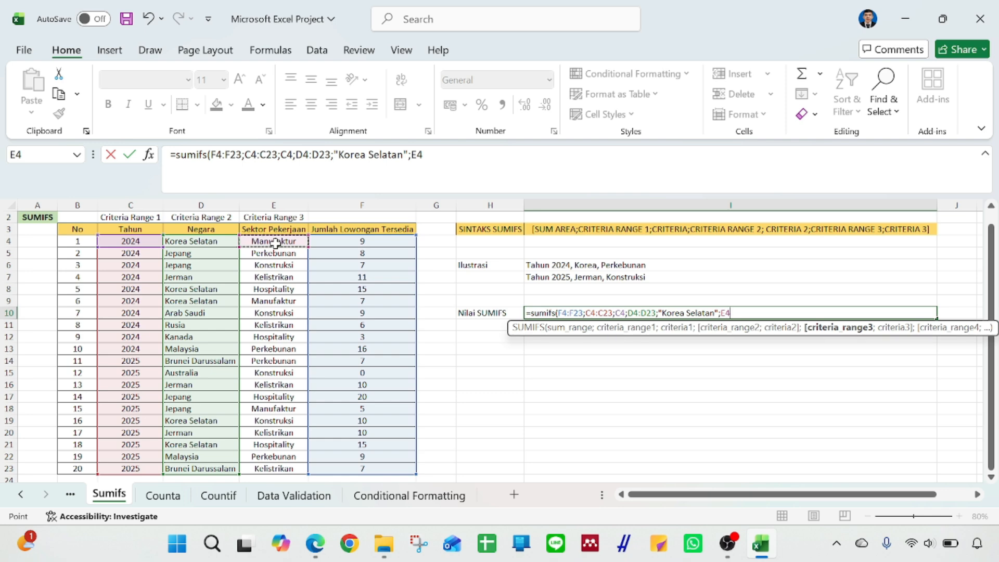
key(ctrl+shift+Down)
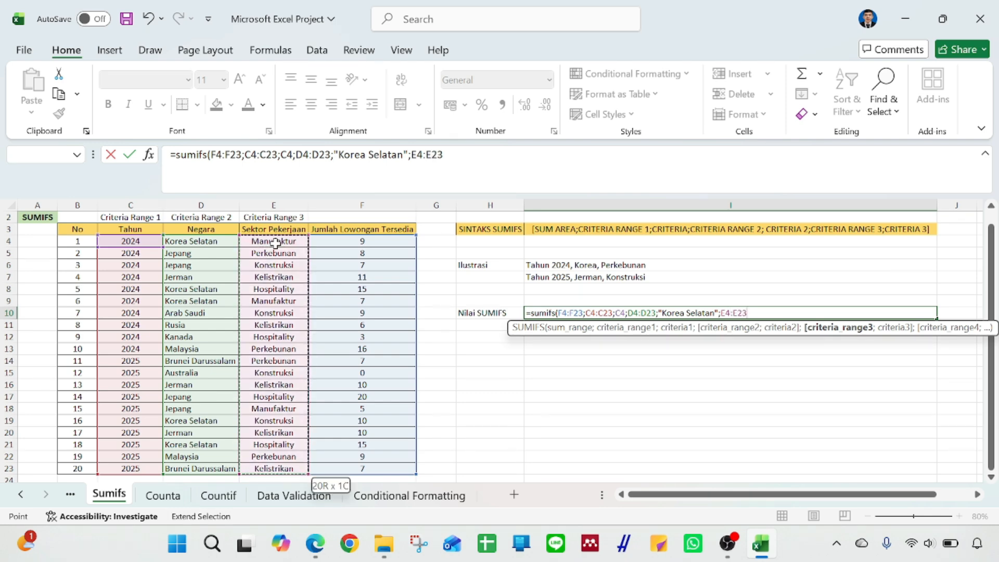
text(;"Perkebunan)
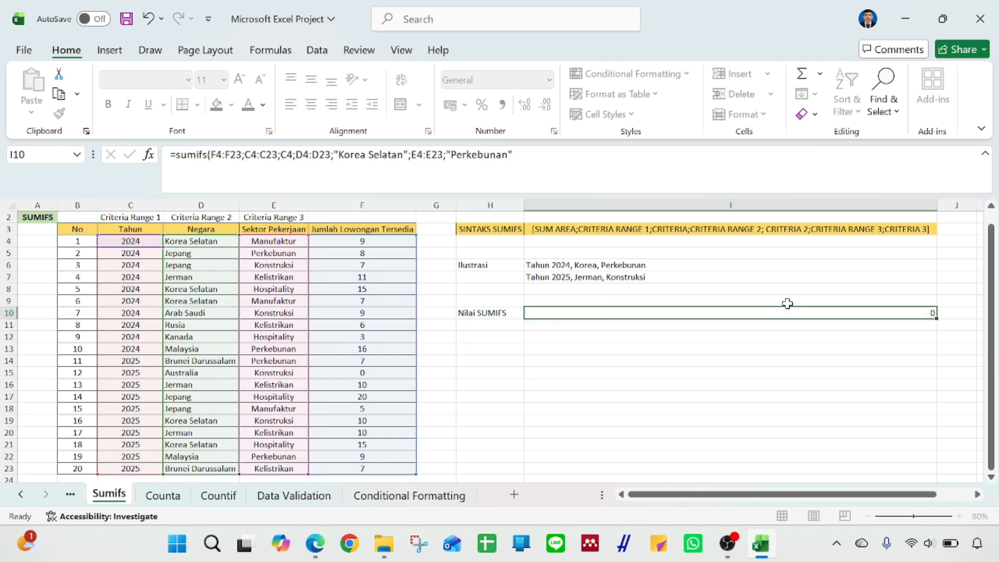
key(Return)
Check the formula in I10 against the Sektor Pekerjaan entries of the Korea Selatan rows
click(791, 312)
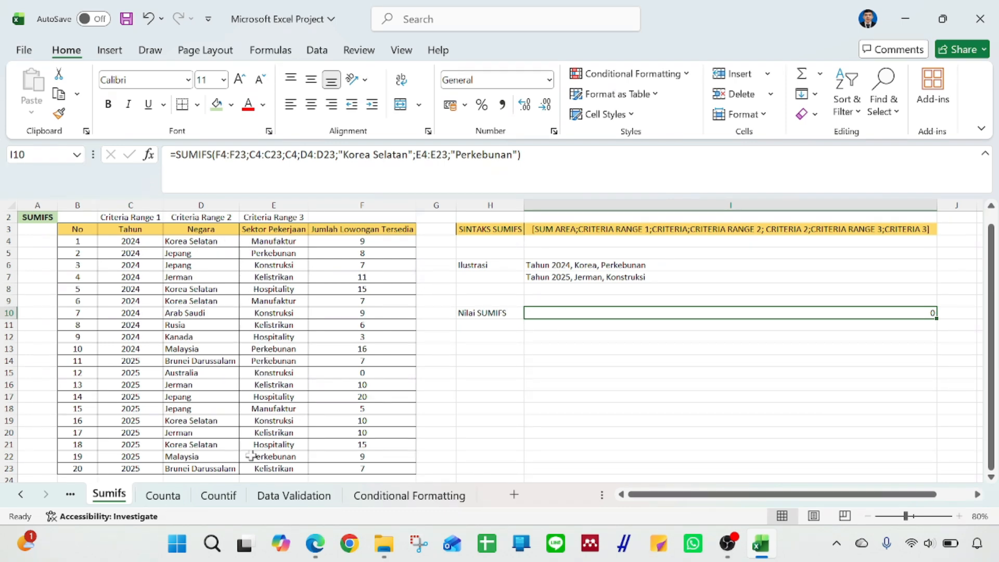
click(266, 241)
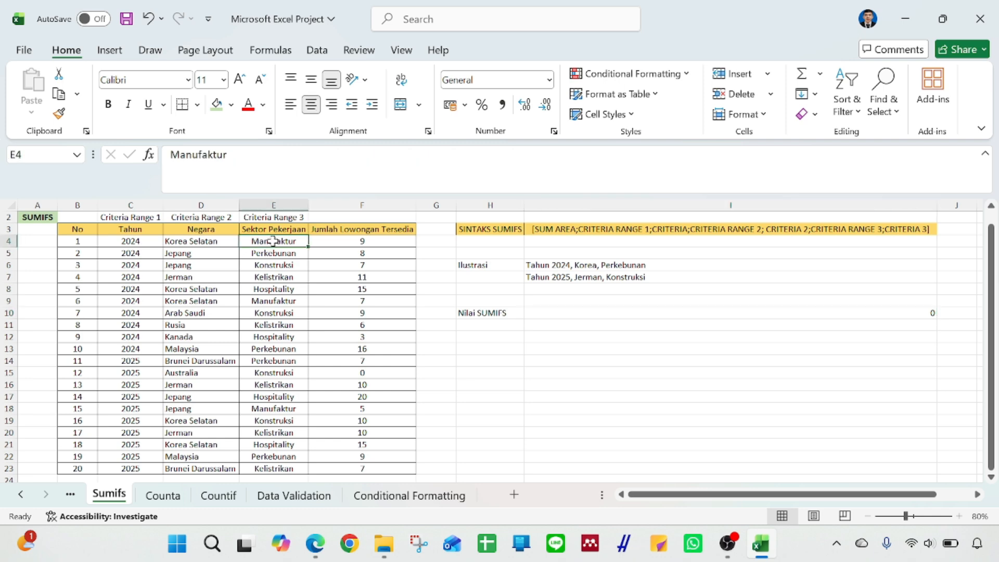
click(273, 290)
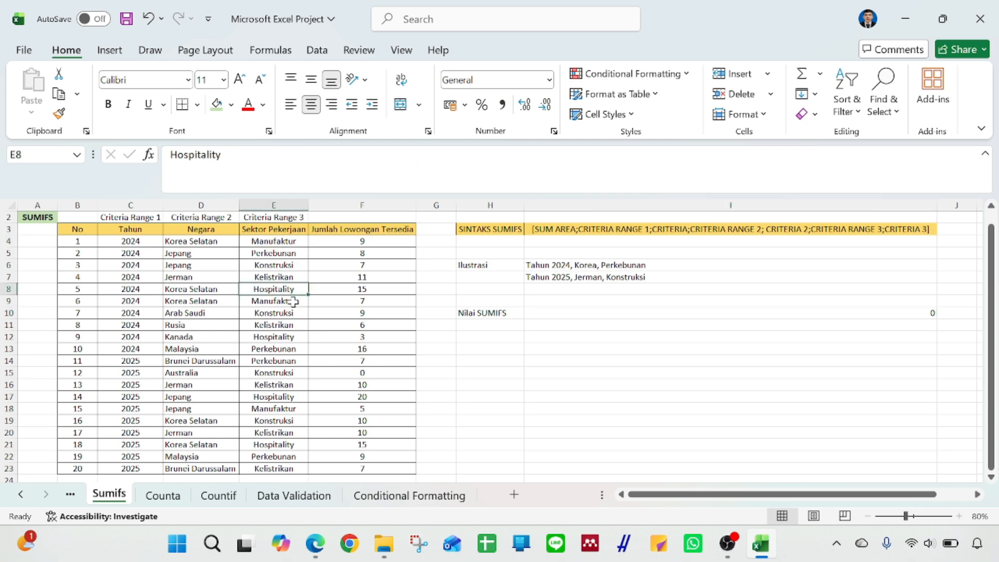
click(293, 301)
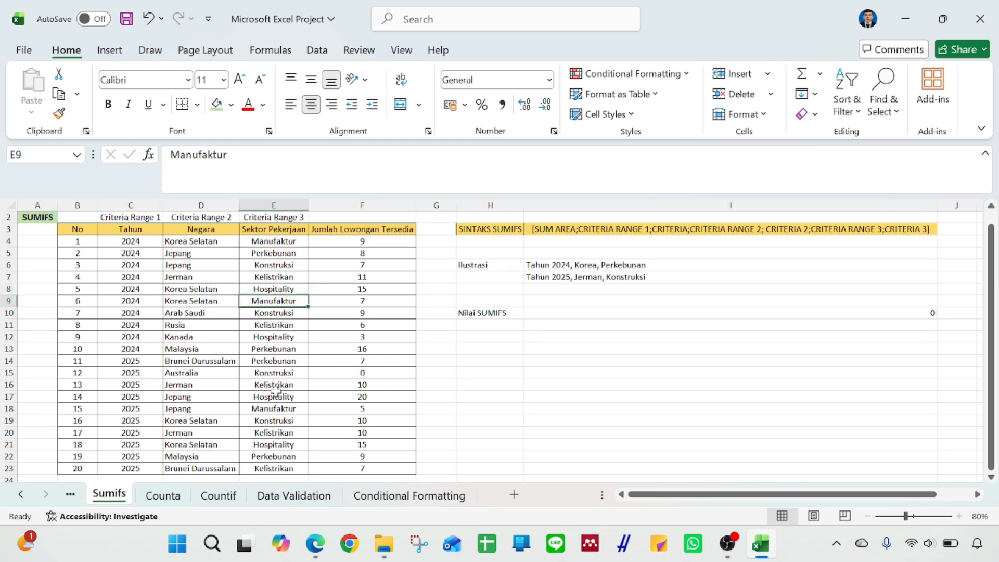
click(288, 422)
click(294, 446)
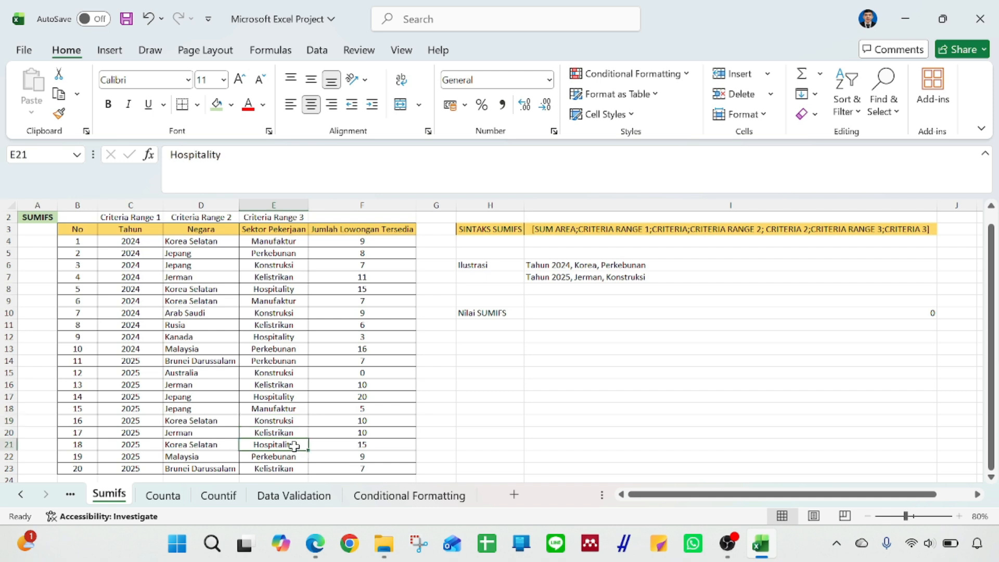
Change the third criterion of the SUMIFS formula in I10 to "Manufaktur"
click(560, 312)
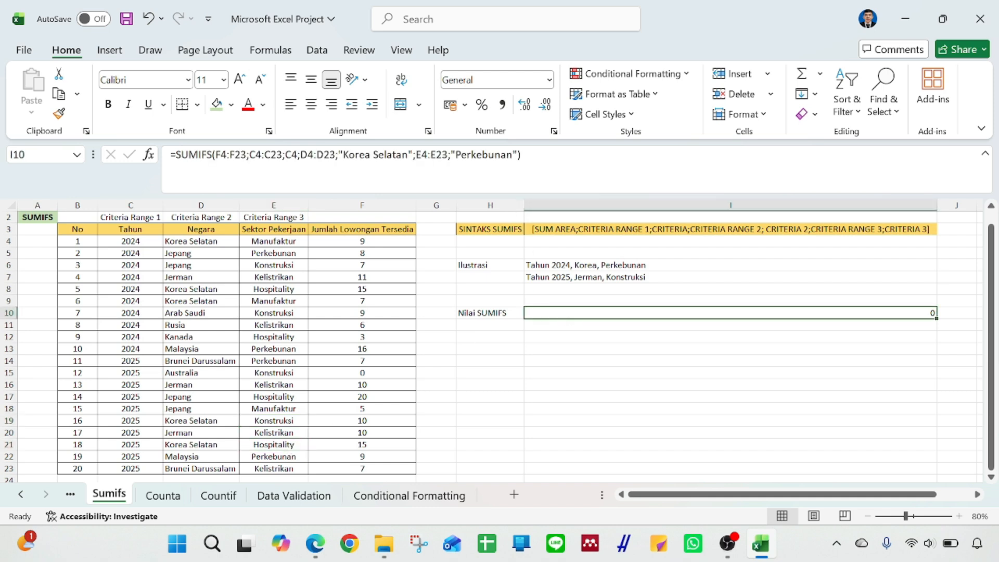
drag(456, 155, 513, 154)
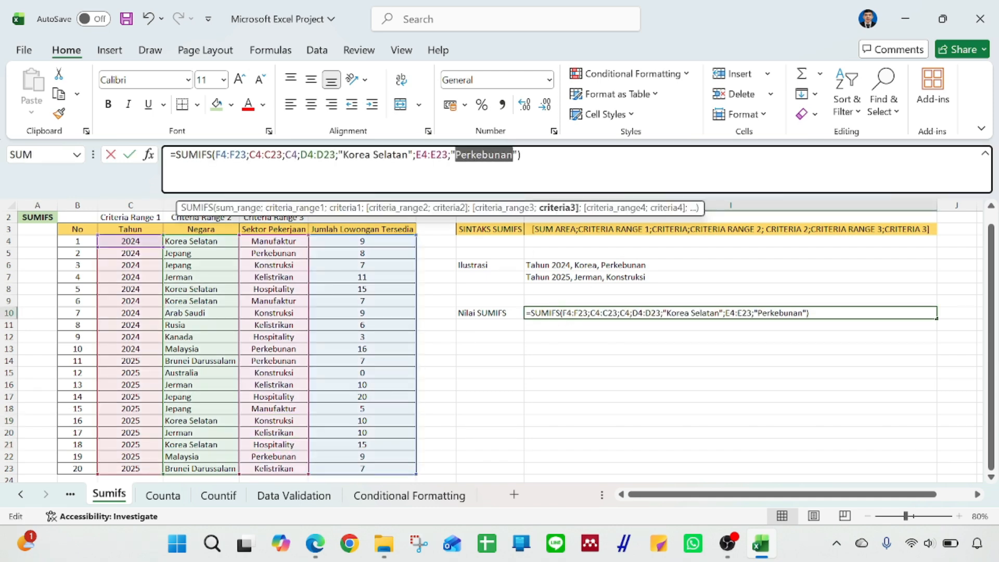
text(Manufaktur)
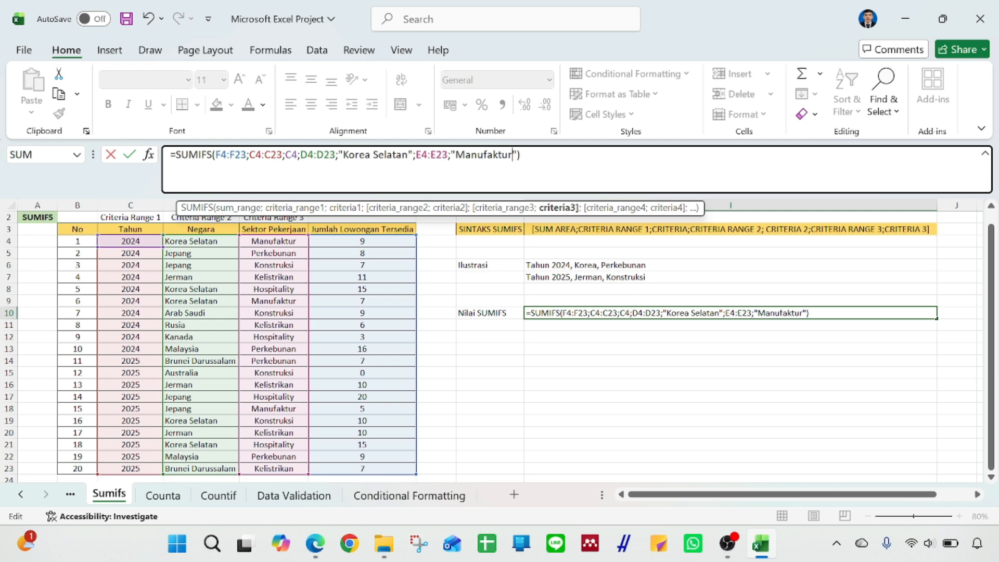
key(Return)
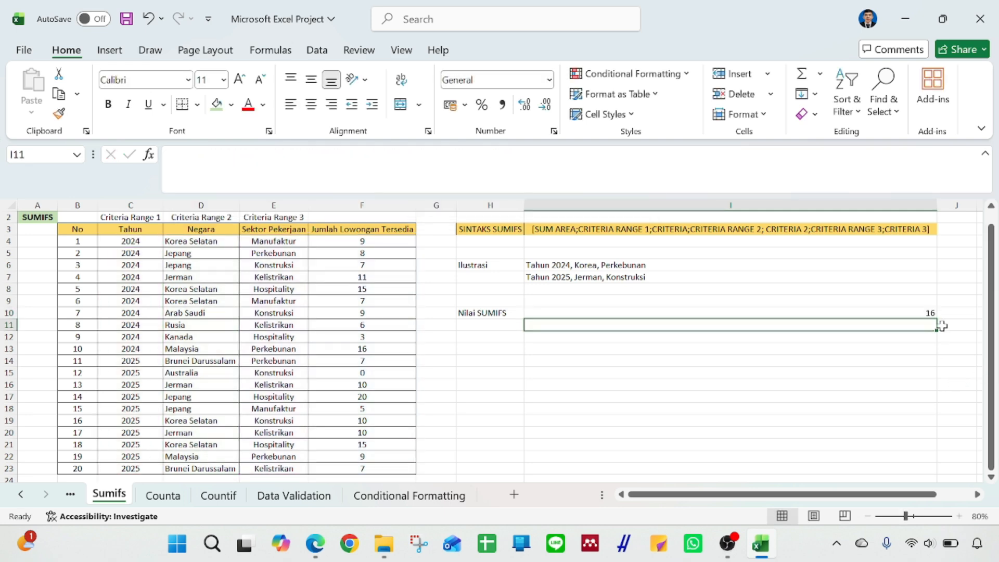
click(932, 314)
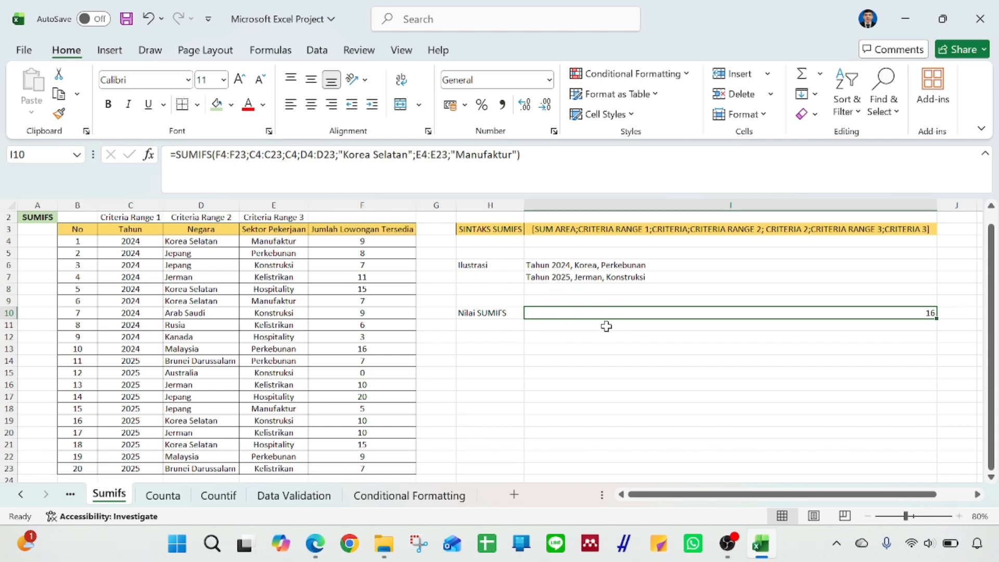
Enter the label "Nilai SUMIFS" in cell H15 for the second example, Tahun 2025, Jerman, Konstruksi
click(606, 280)
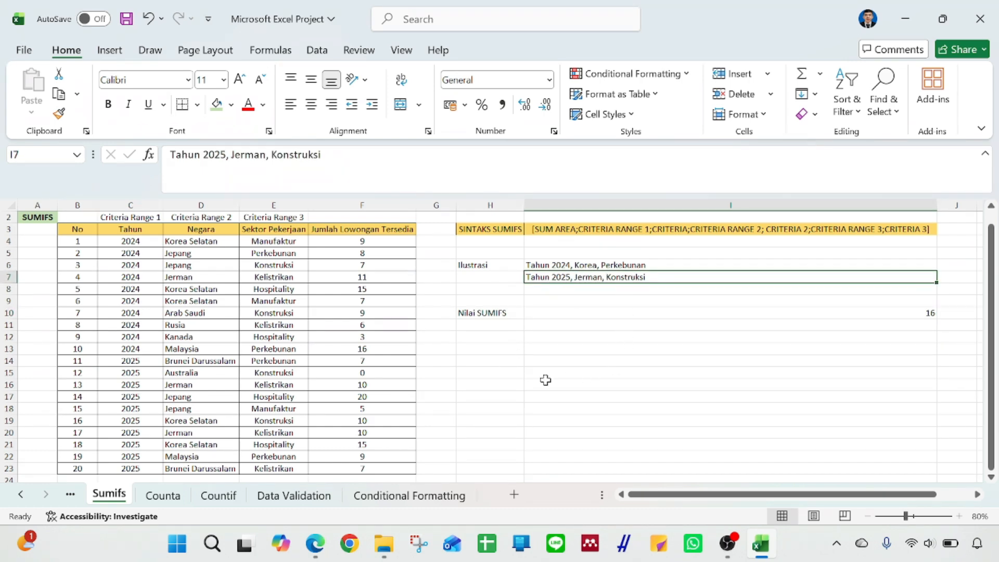
click(517, 373)
click(557, 353)
click(507, 376)
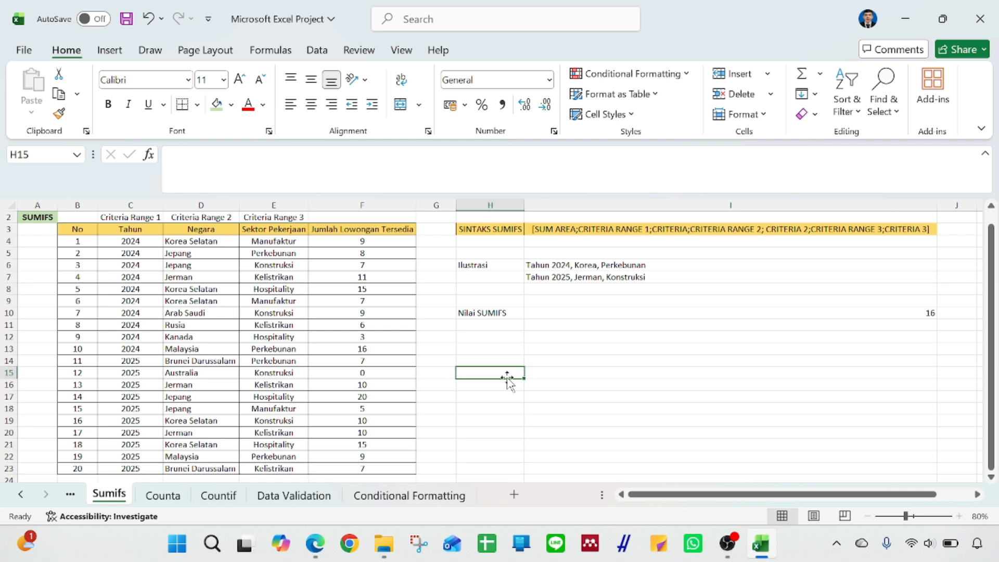
text(Nilai SUM)
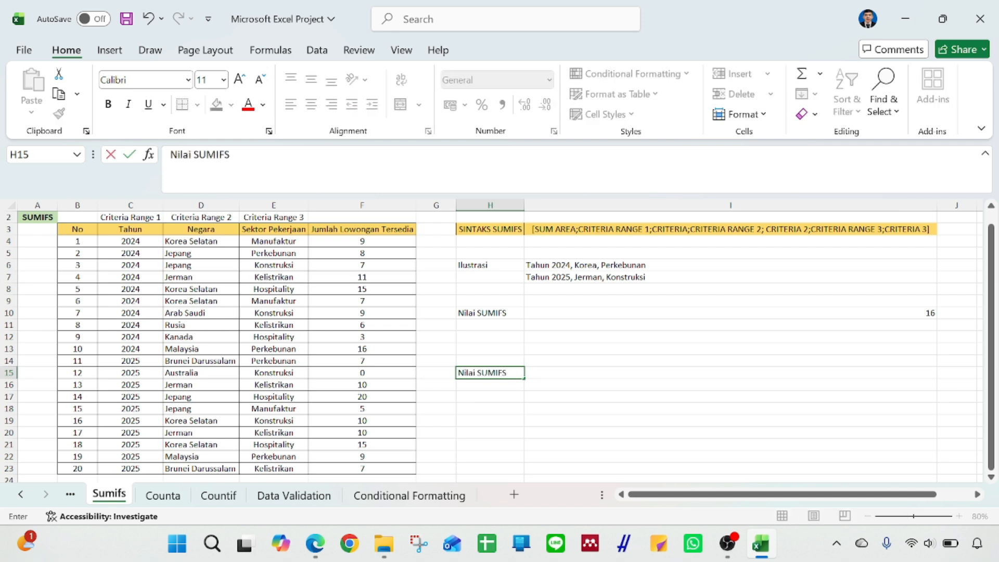
text(IFS)
key(Tab)
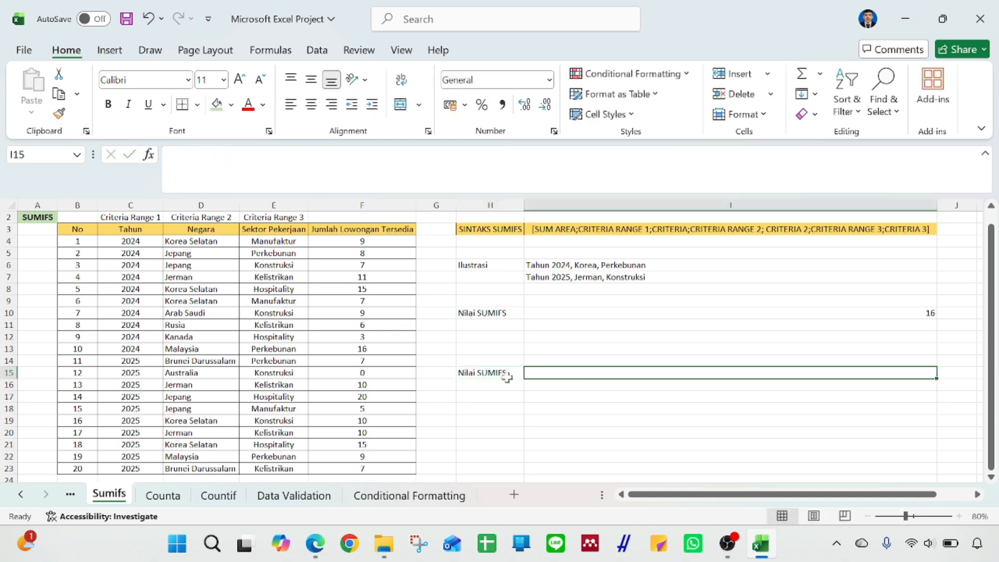
Start a SUMIFS formula in I15 with the Jumlah Lowongan Tersedia values F4:F23 as the sum range
click(606, 274)
click(554, 373)
text(=sumifs)
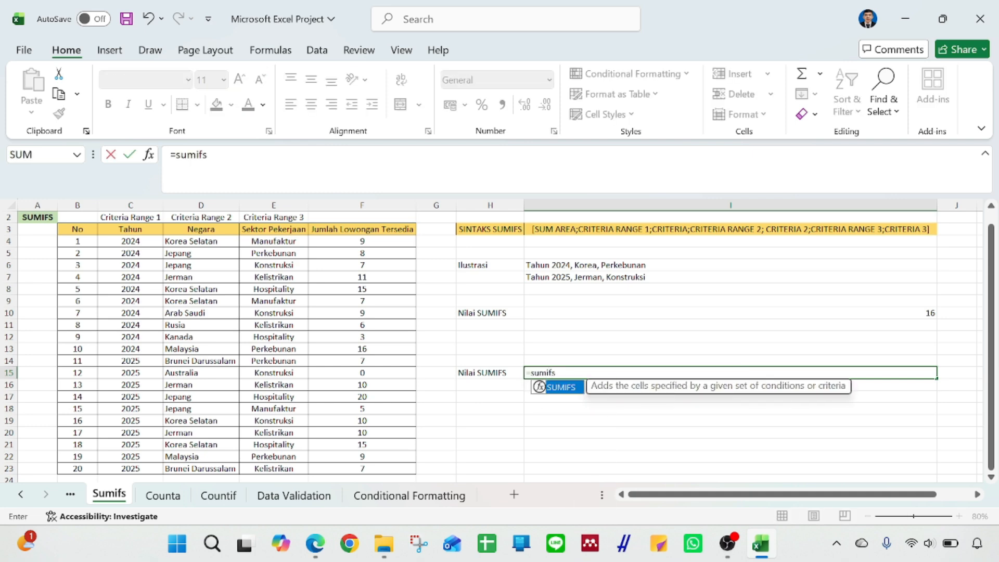
key(Return)
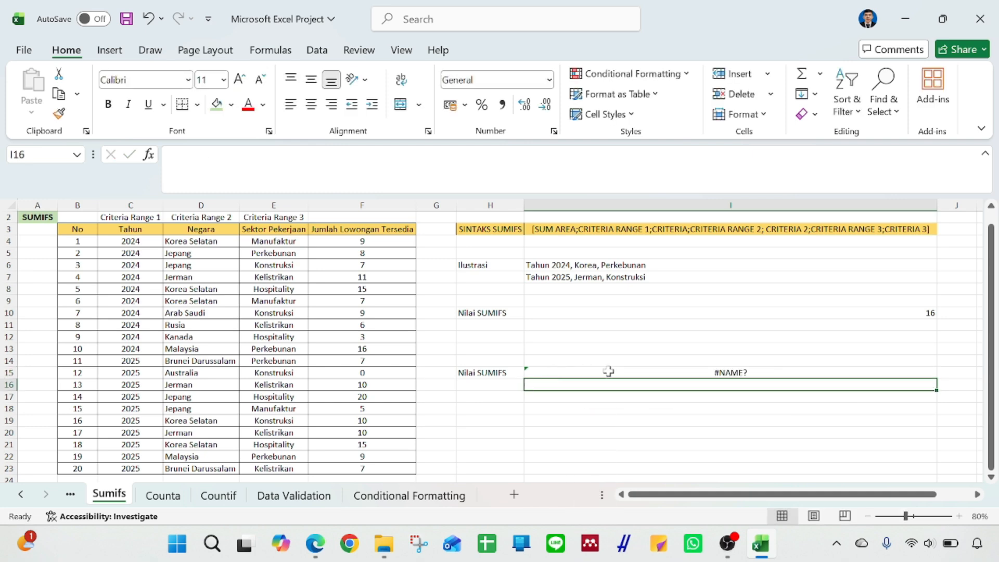
double_click(554, 372)
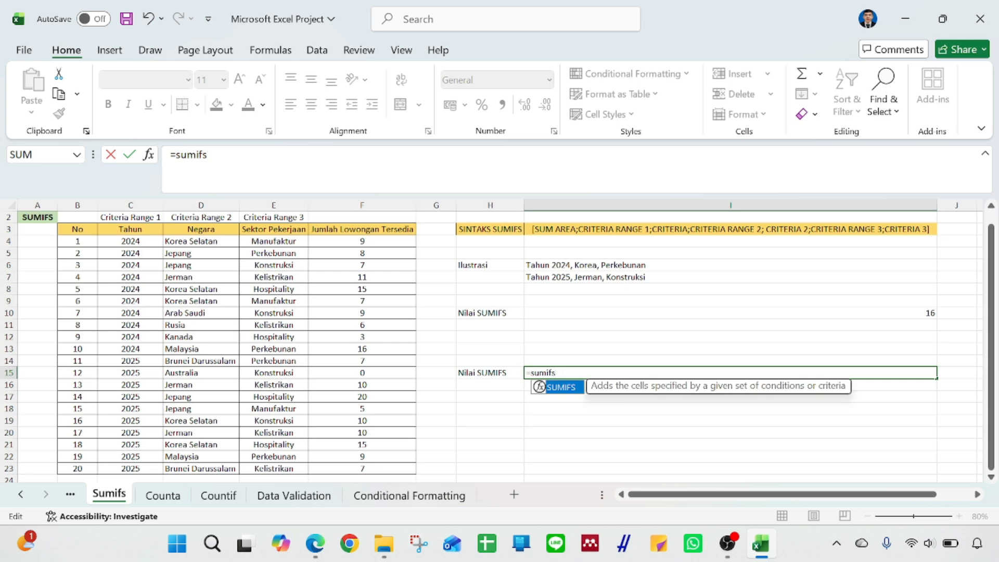
text(()
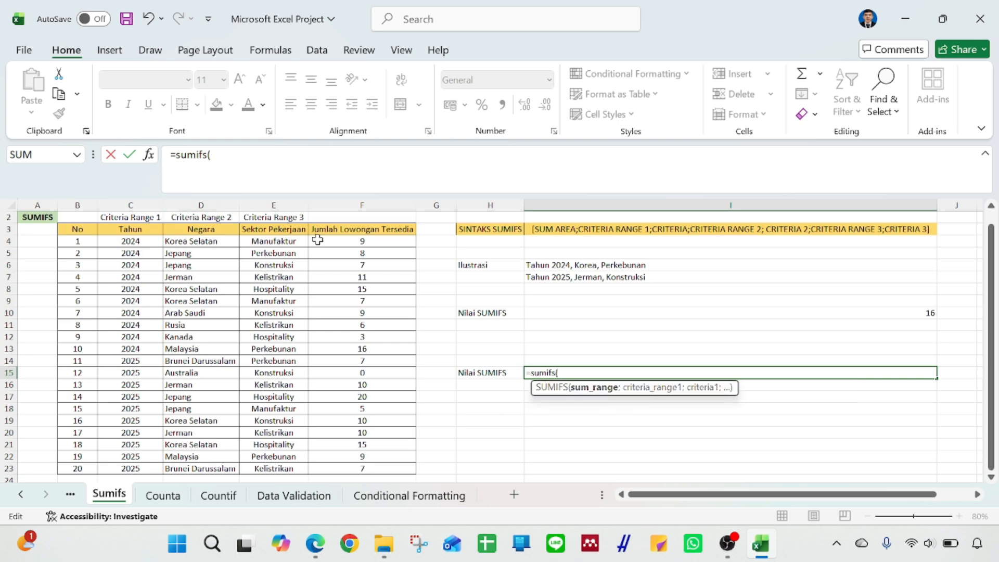
click(348, 239)
key(ctrl+shift+Down)
text(;)
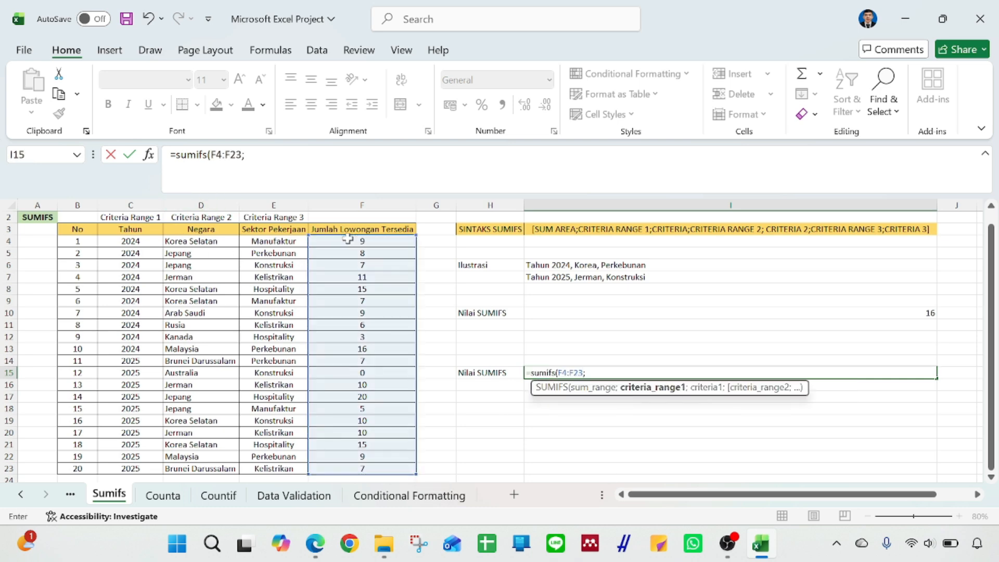
Add the Tahun values C4:C23 as the first criteria range, with cell C14 as its criterion
click(127, 249)
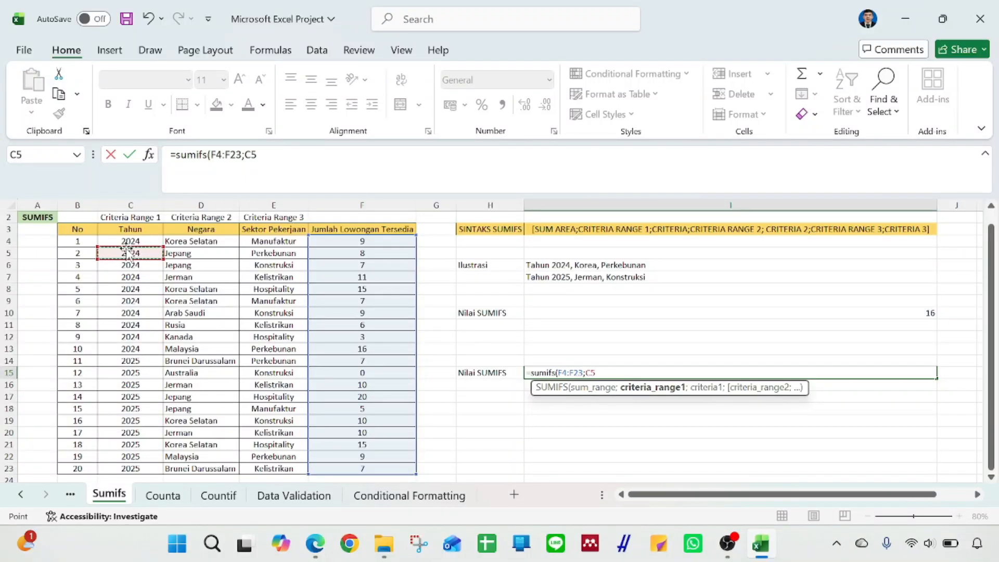
click(132, 240)
key(ctrl+shift+Down)
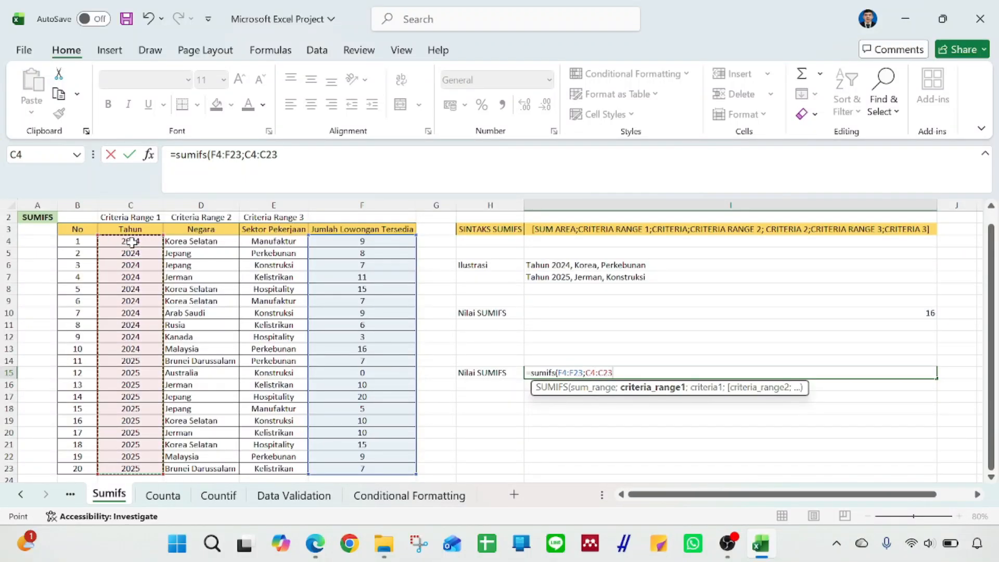
text(;)
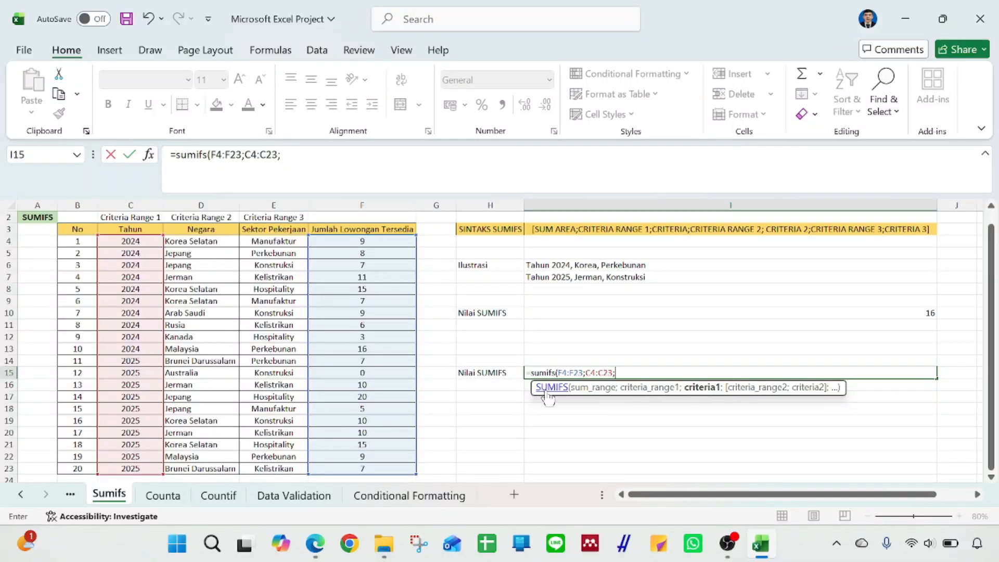
click(142, 362)
text(;)
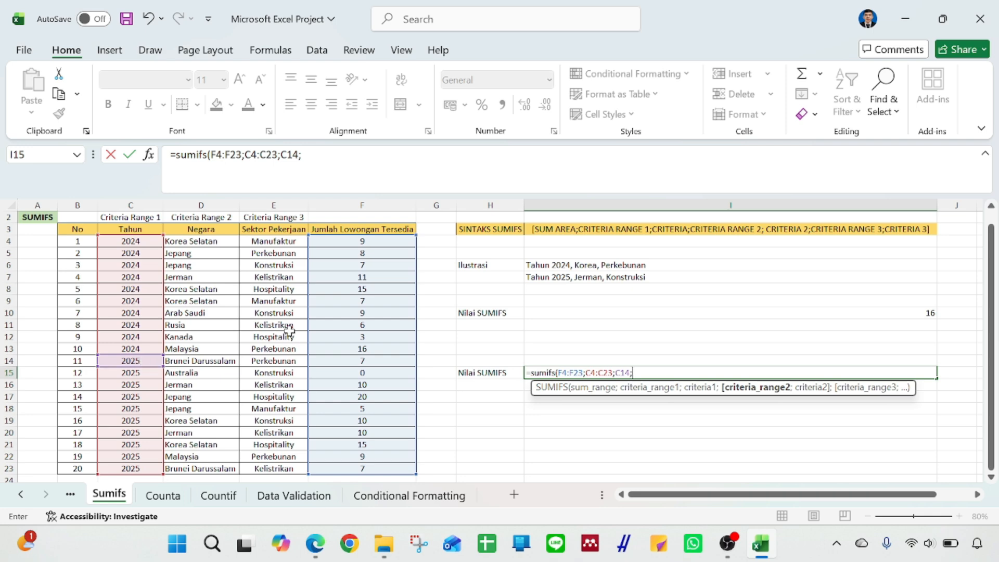
Add the Negara values D4:D23 as the second criteria range, with "Jerman" as its criterion
click(204, 242)
key(ctrl+shift+Down)
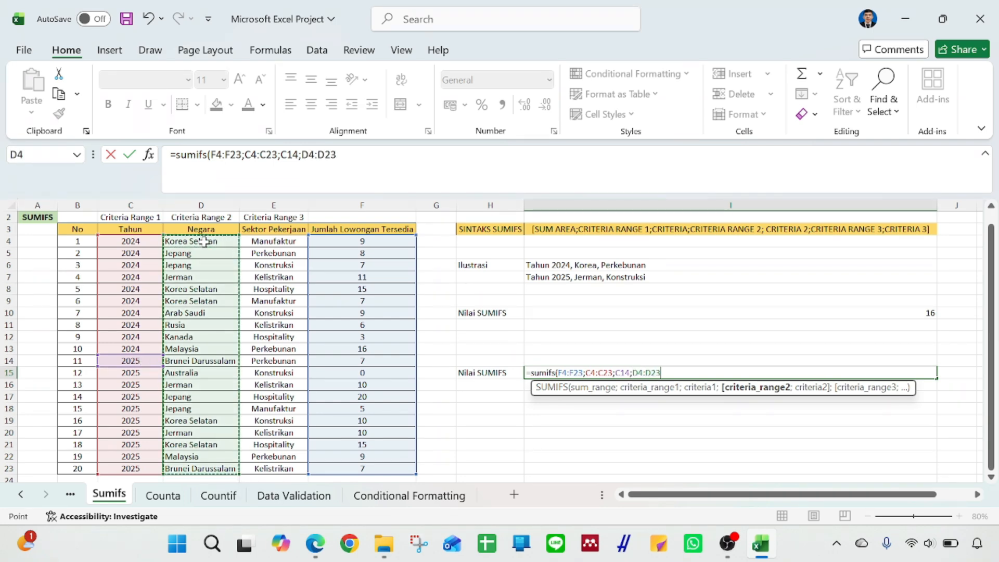
text(;)
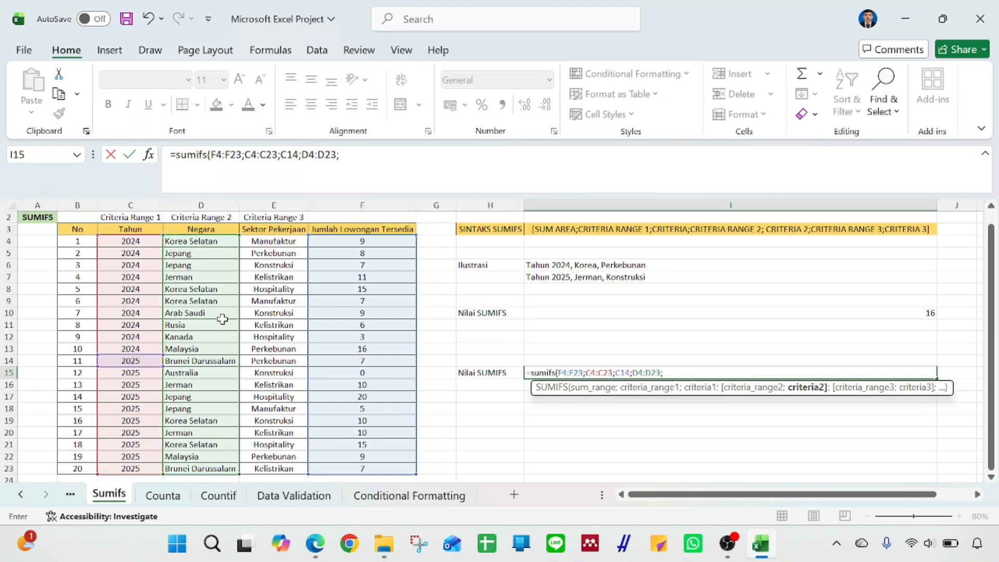
text("Kerean)
key(BackSpace)
key(BackSpace)
key(BackSpace)
text(rman";)
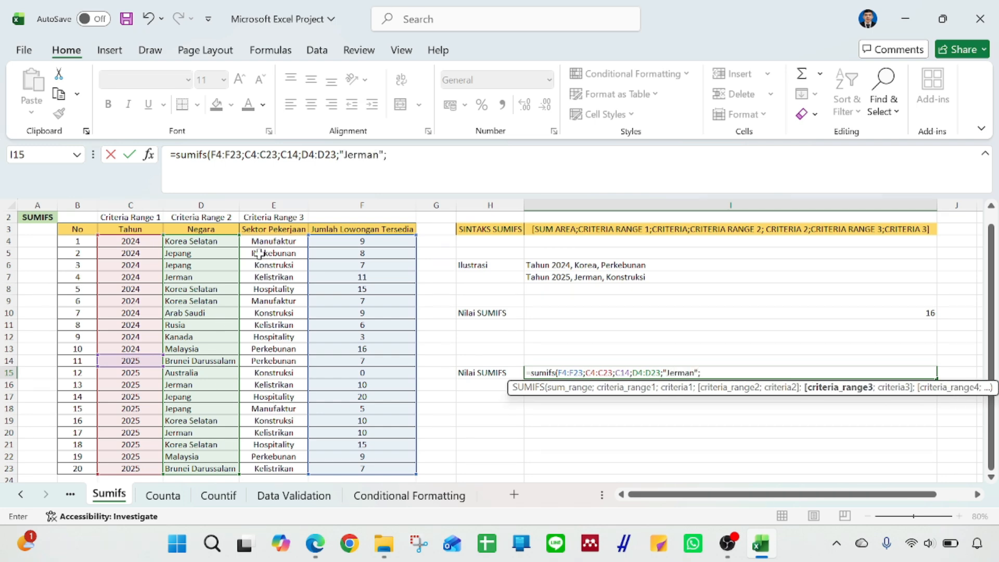
Add the Sektor Pekerjaan values E4:E23 as the third criteria range with criterion "Konstruksi" and complete the formula
click(277, 242)
key(ctrl+shift+Down)
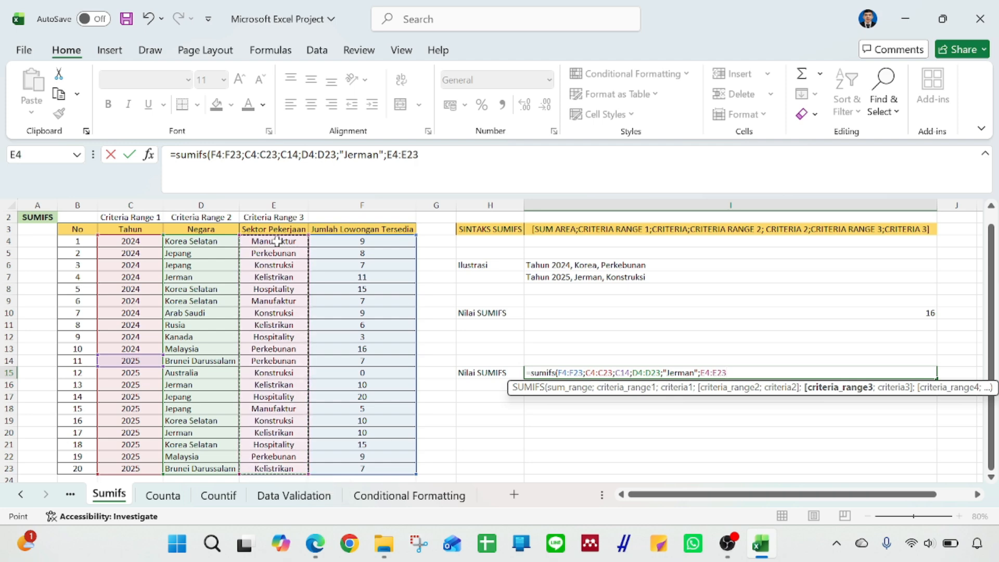
text(;"Kons)
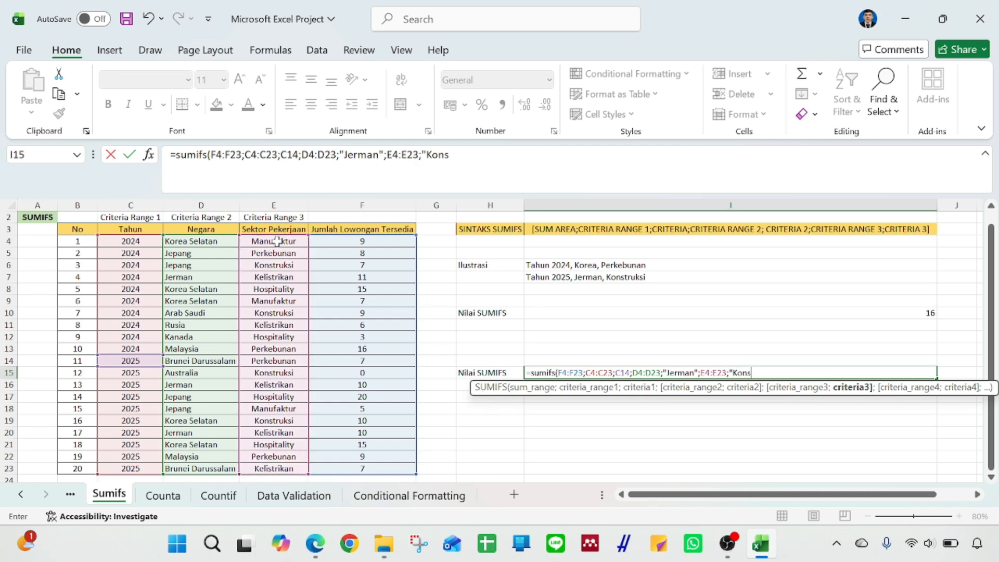
text(truksi"))
key(Return)
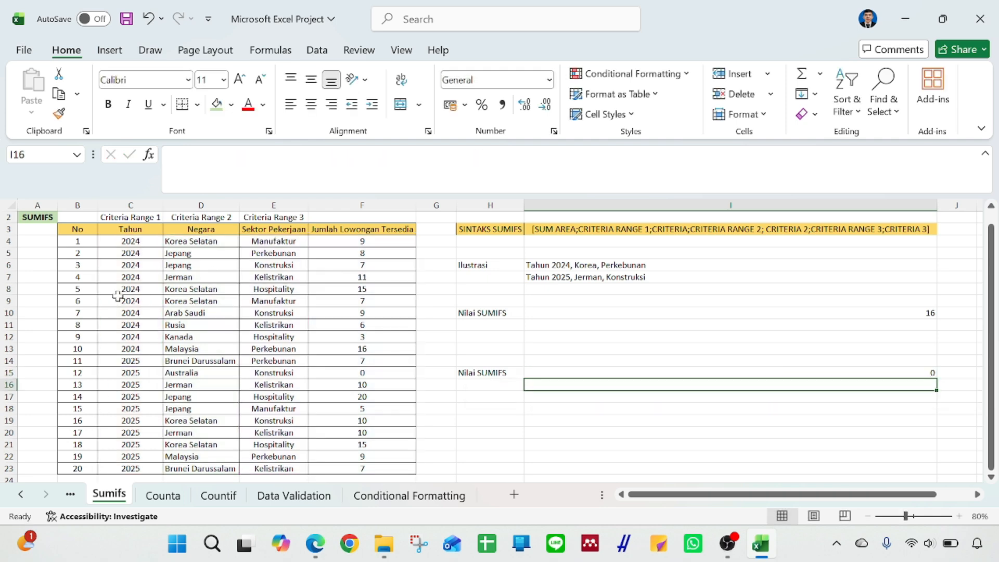
Review the criteria of the SUMIFS formula in I15 and change its third criterion to "Kelistrikan"
click(578, 371)
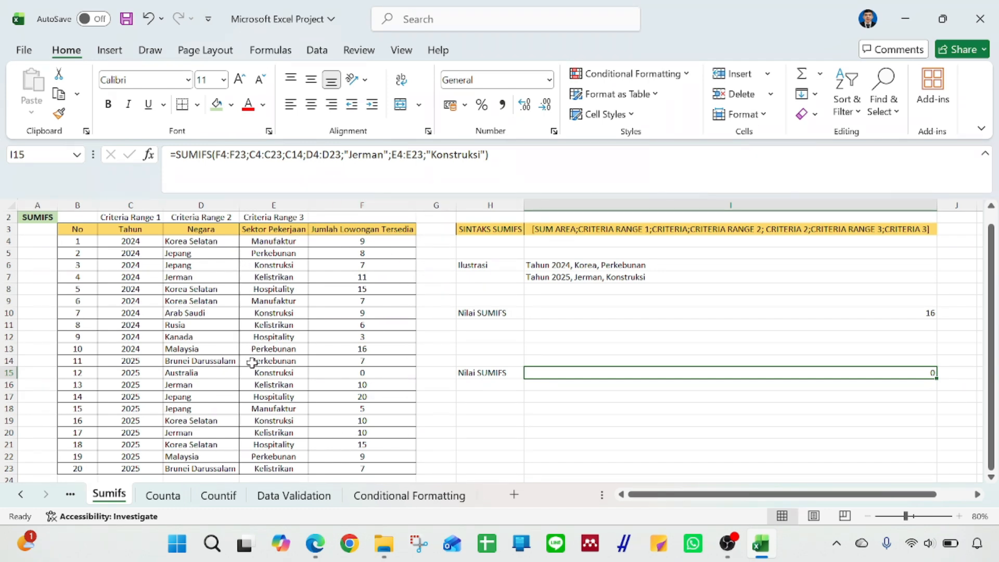
click(256, 155)
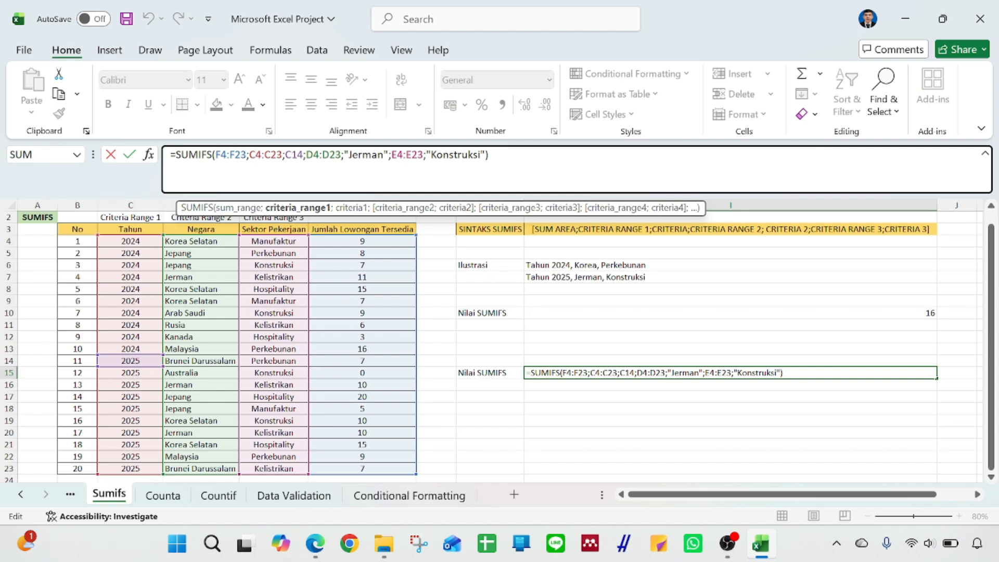
click(359, 155)
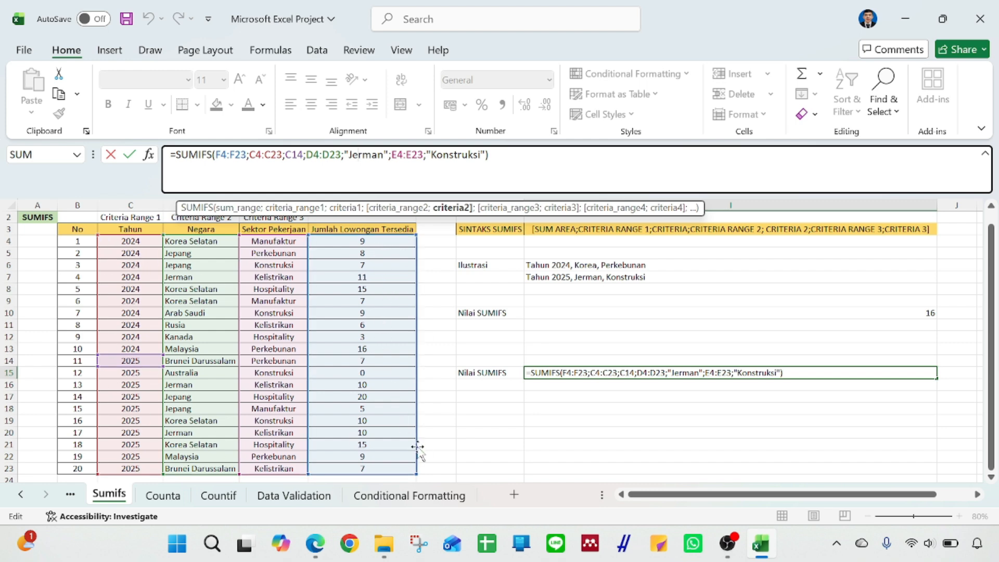
scroll(409, 435, down, 1)
scroll(404, 422, up, 1)
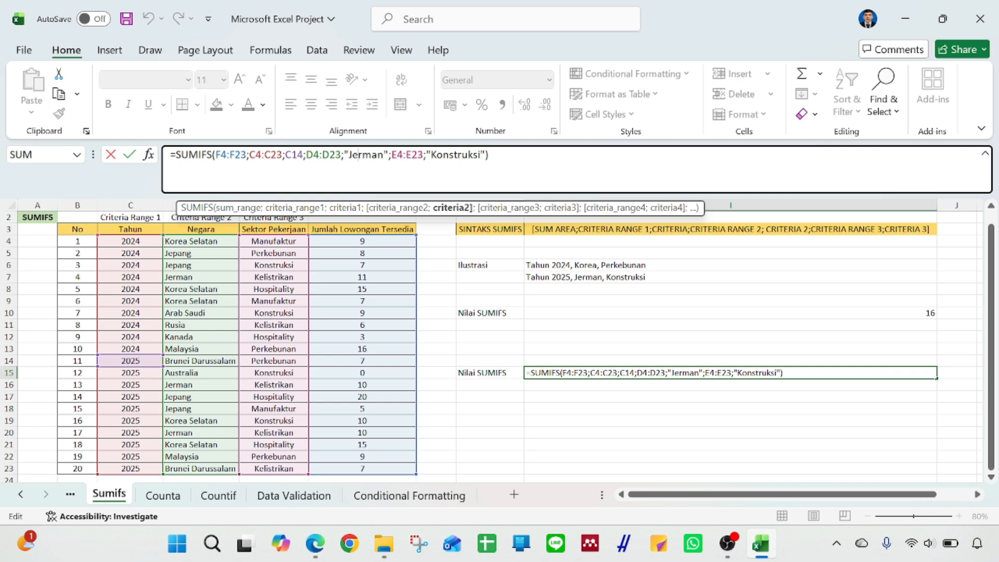
click(450, 154)
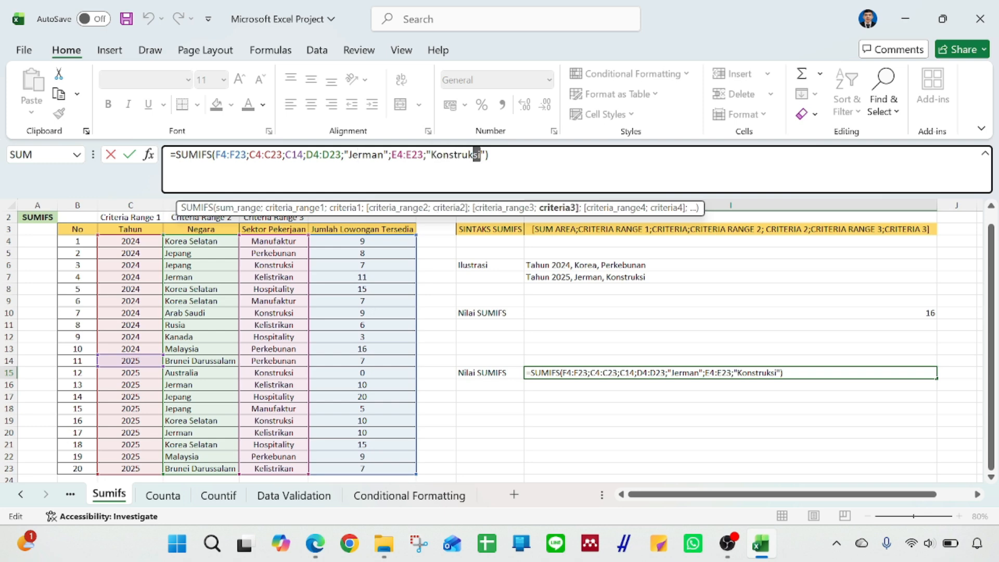
key(BackSpace)
key(BackSpace)
key(BackSpace)
key(BackSpace)
key(BackSpace)
key(BackSpace)
key(BackSpace)
key(BackSpace)
key(BackSpace)
key(BackSpace)
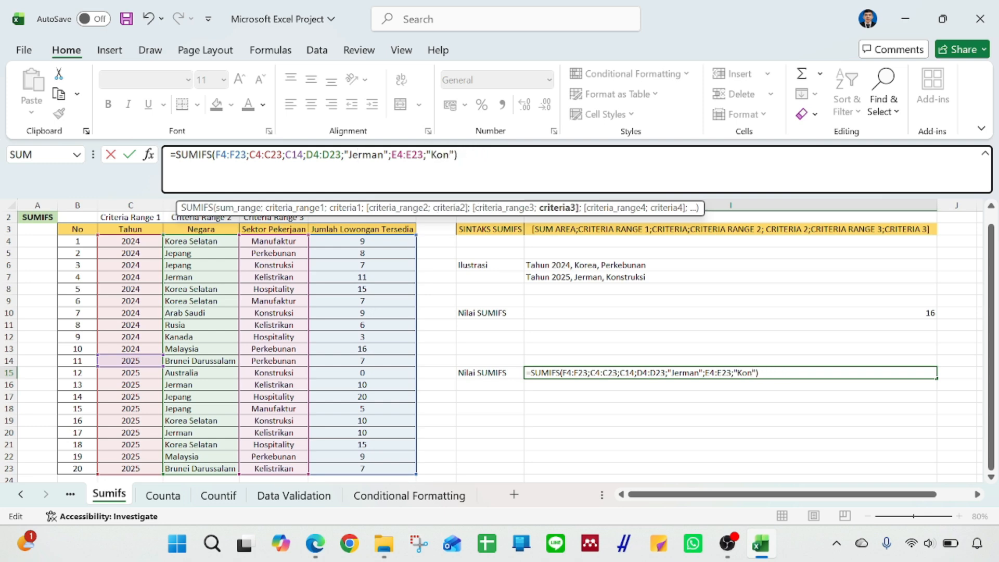
text(Kelistrikan)
key(Return)
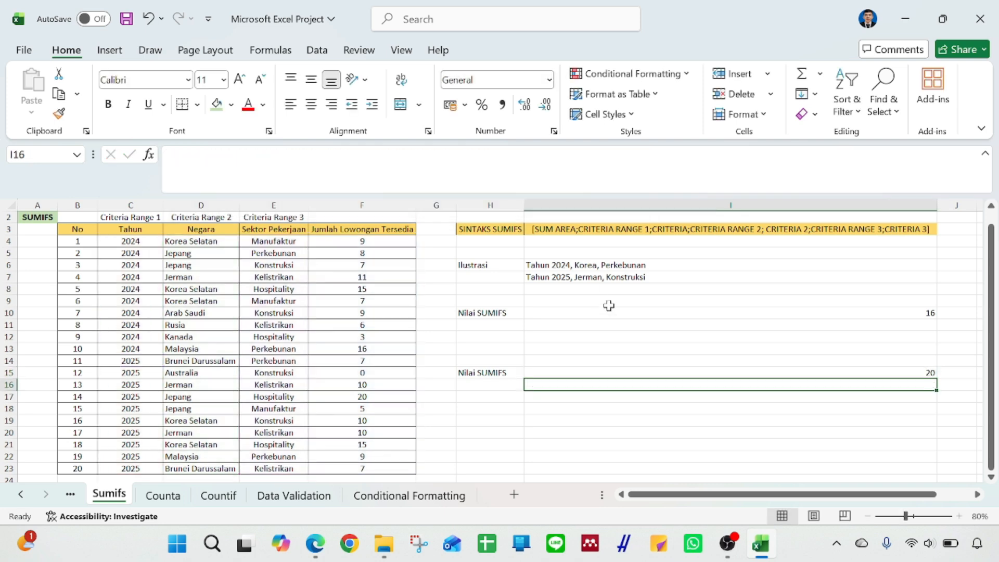
click(637, 372)
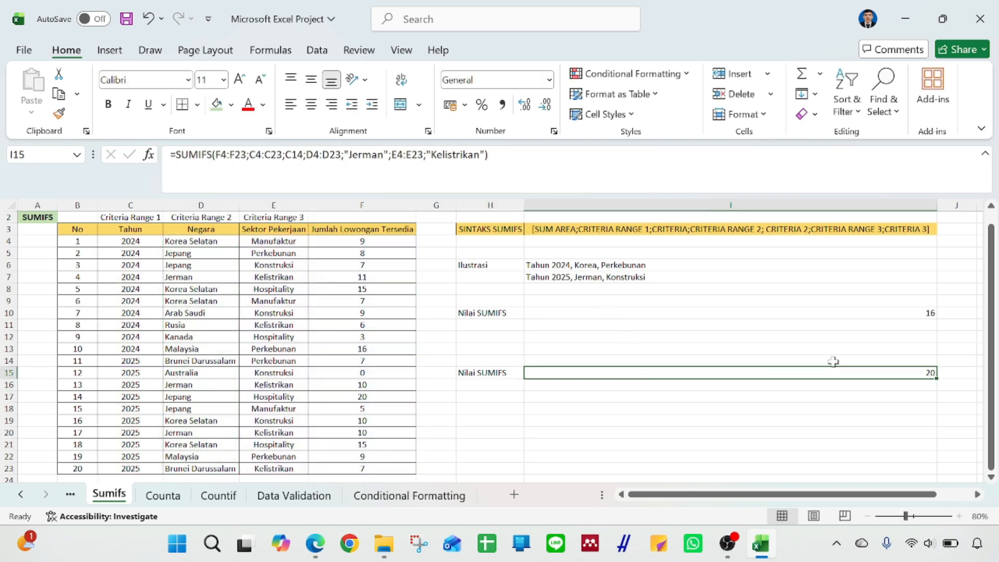